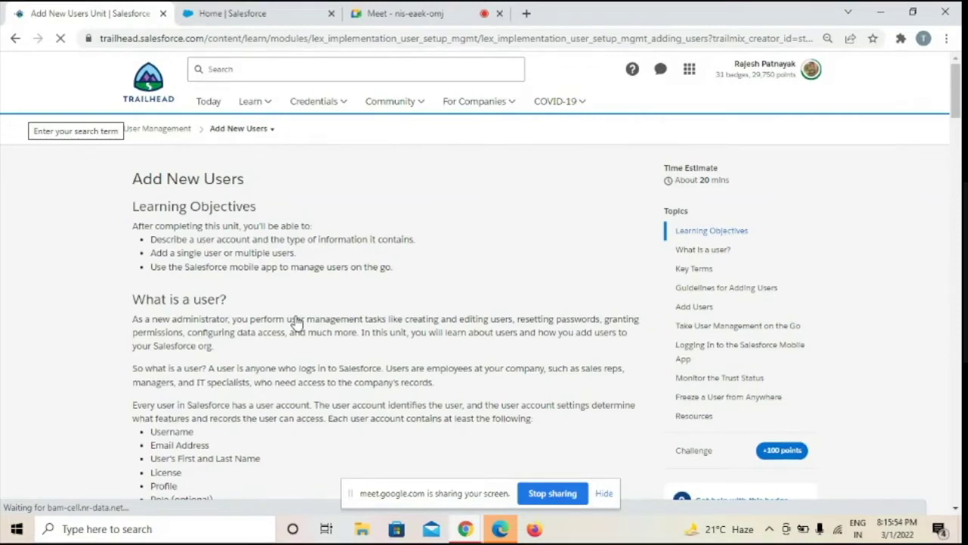
Switch to the Salesforce org and open Setup from the gear menu
{"action": "scroll", "coordinate": [297, 322], "scroll_direction": "down", "scroll_amount": 1}
{"action": "scroll", "coordinate": [297, 322], "scroll_direction": "down", "scroll_amount": 1}
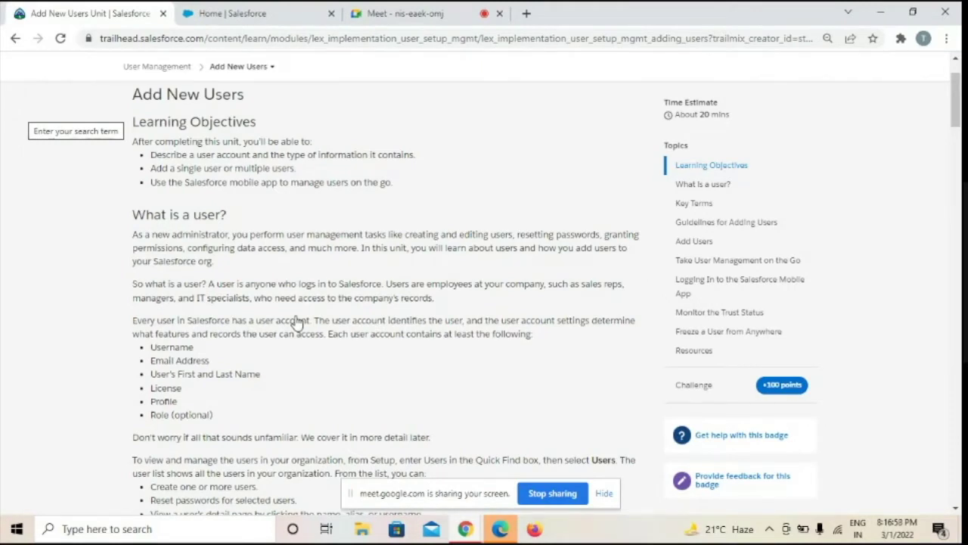
{"action": "scroll", "coordinate": [297, 323], "scroll_direction": "down", "scroll_amount": 1}
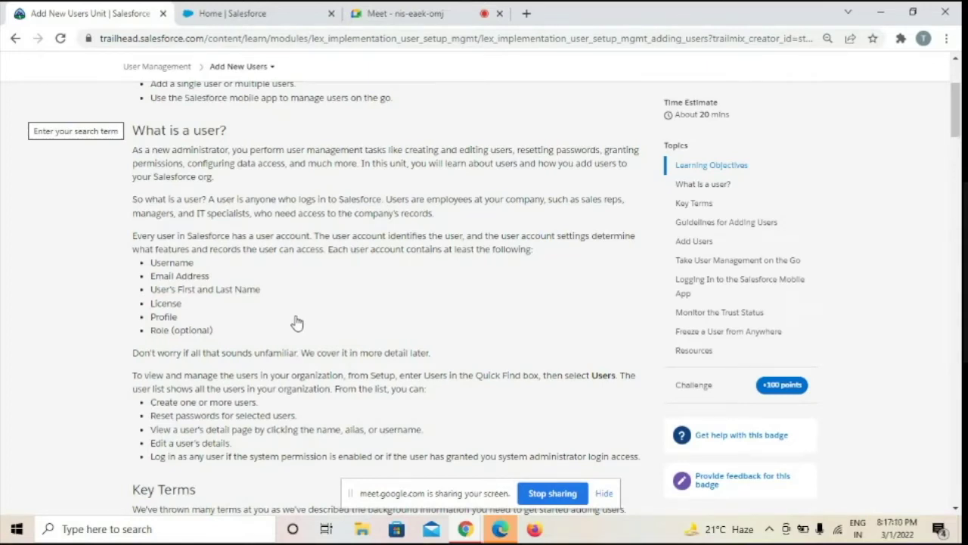
{"action": "scroll", "coordinate": [297, 323], "scroll_direction": "down", "scroll_amount": 2}
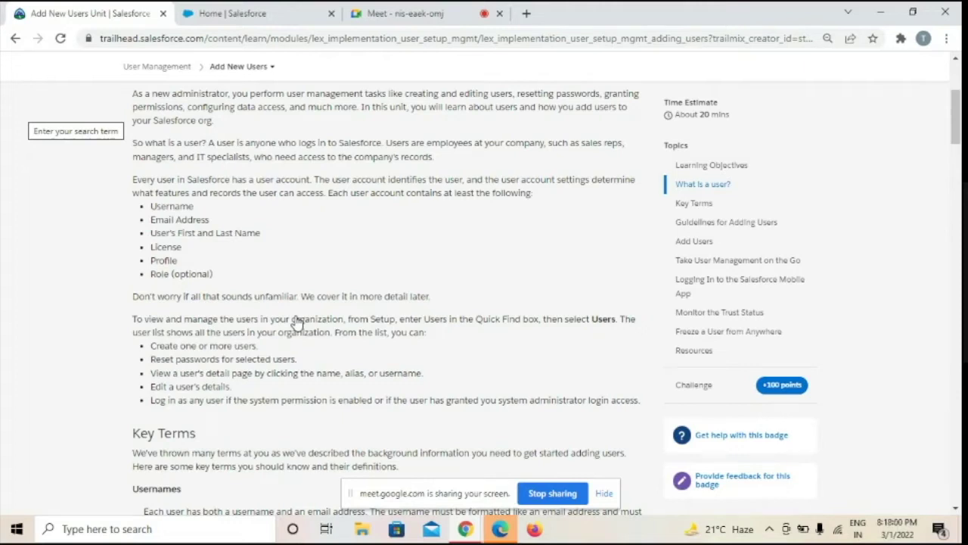
{"action": "scroll", "coordinate": [297, 321], "scroll_direction": "down", "scroll_amount": 1}
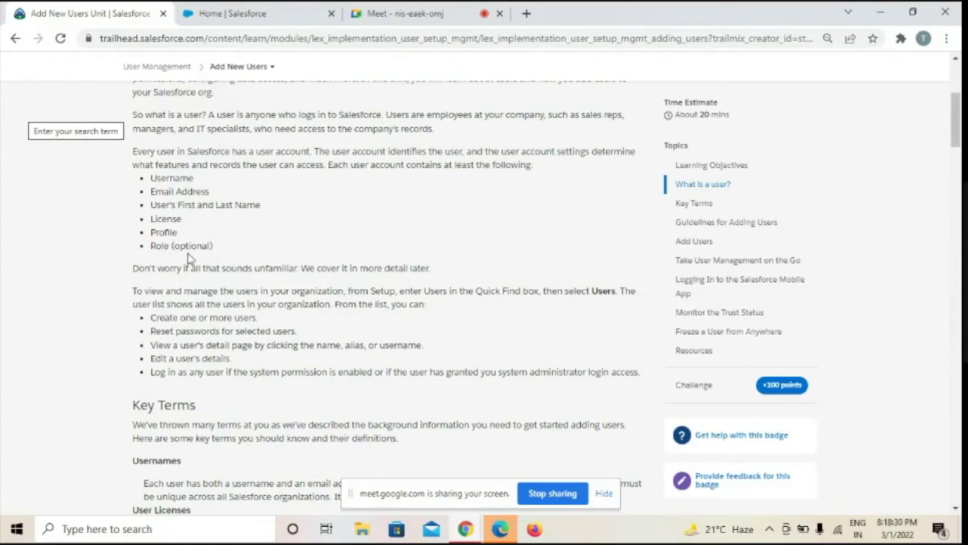
{"action": "scroll", "coordinate": [189, 258], "scroll_direction": "down", "scroll_amount": 1}
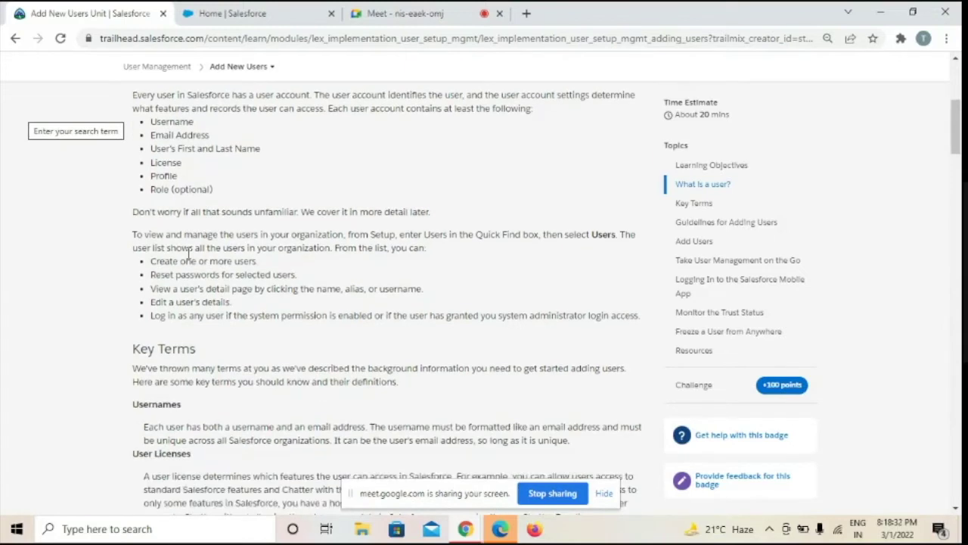
{"action": "scroll", "coordinate": [189, 257], "scroll_direction": "down", "scroll_amount": 3}
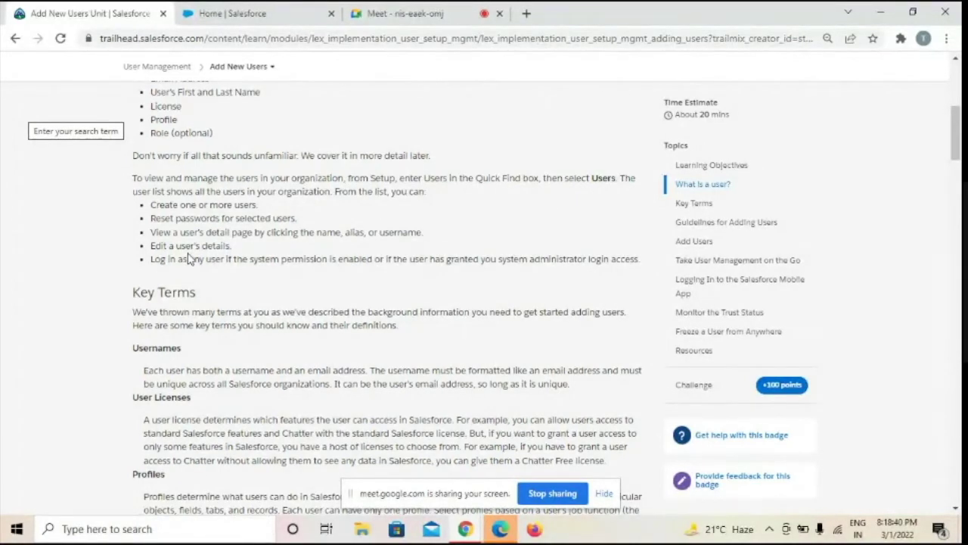
{"action": "left_click", "coordinate": [259, 17]}
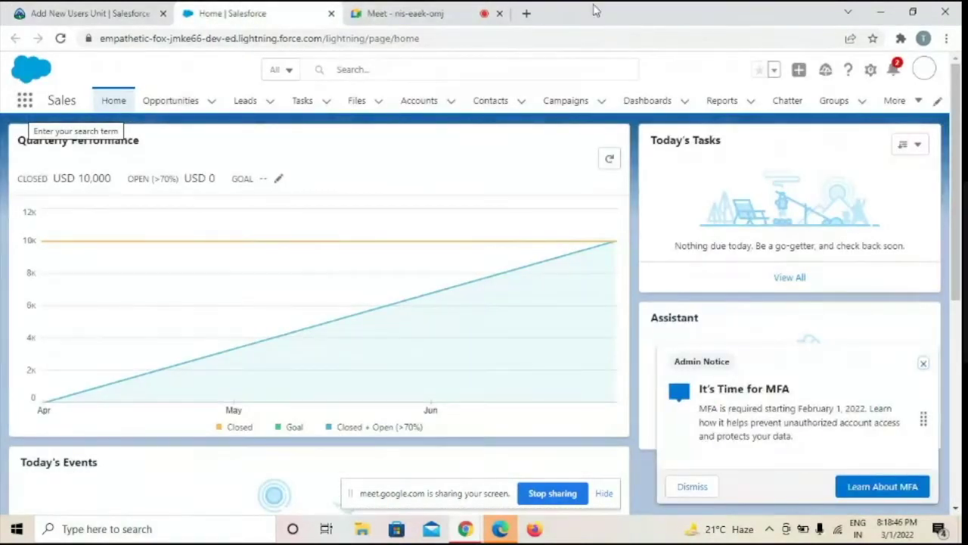
{"action": "left_click", "coordinate": [871, 74]}
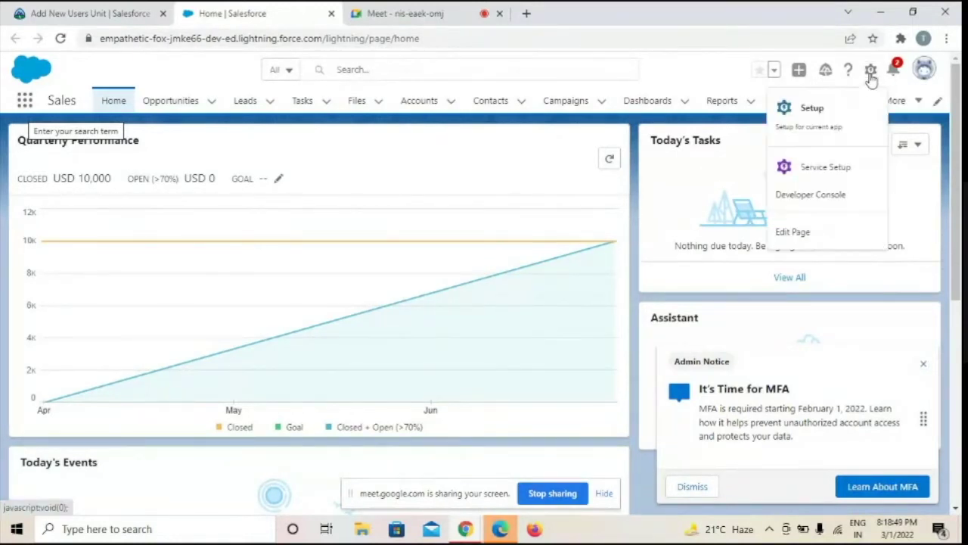
{"action": "left_click", "coordinate": [814, 110]}
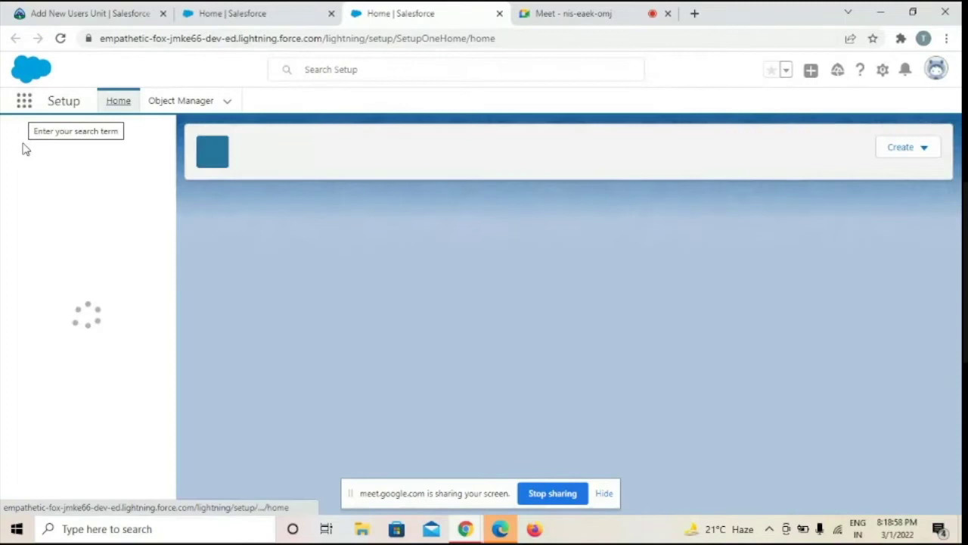
Find Users via Quick Find, dismiss the Lightning on tablet announcement, and start a New User
{"action": "left_click", "coordinate": [64, 149]}
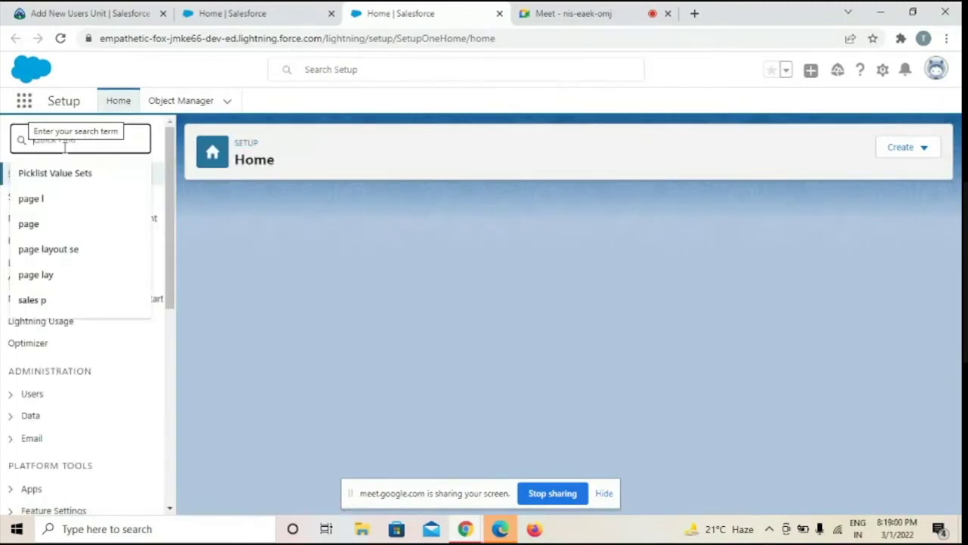
{"action": "type", "text": "user"}
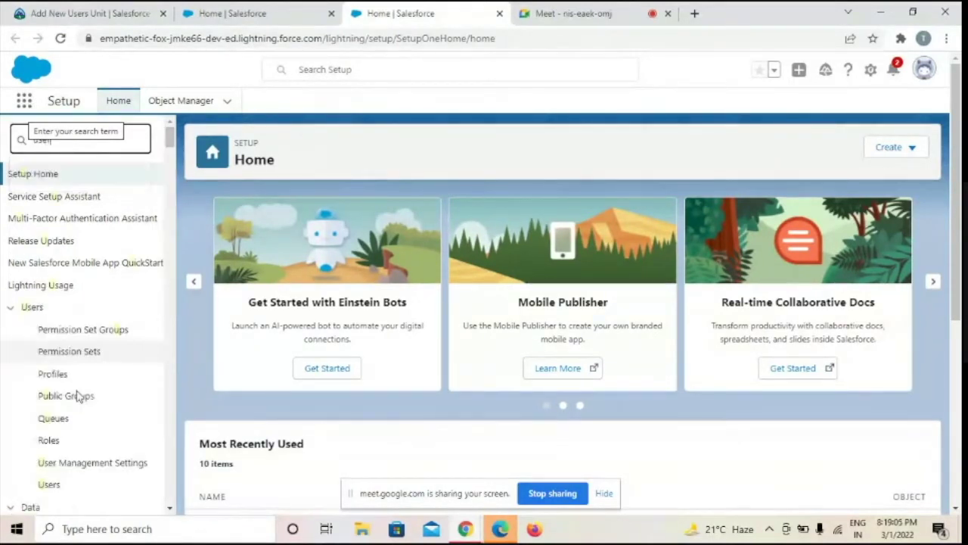
{"action": "scroll", "coordinate": [78, 397], "scroll_direction": "down", "scroll_amount": 2}
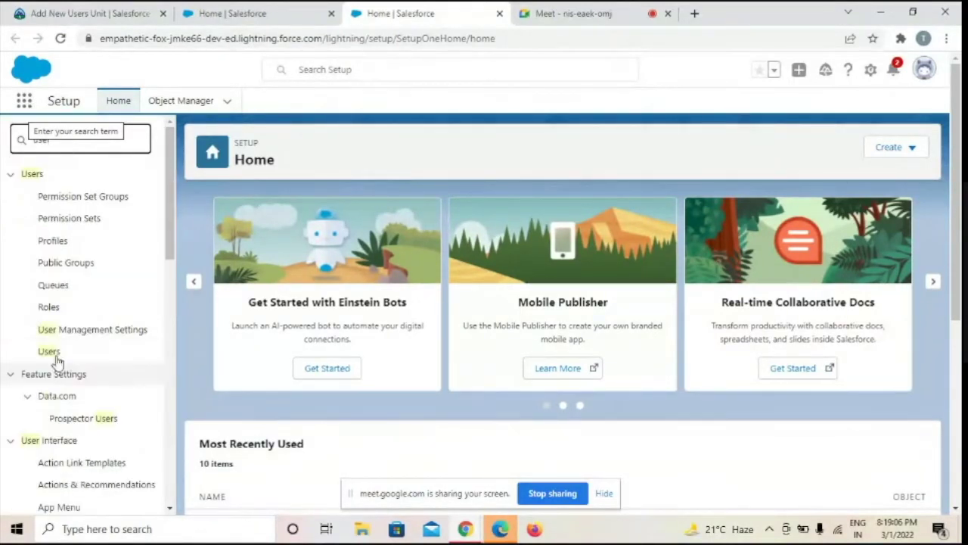
{"action": "left_click", "coordinate": [49, 352]}
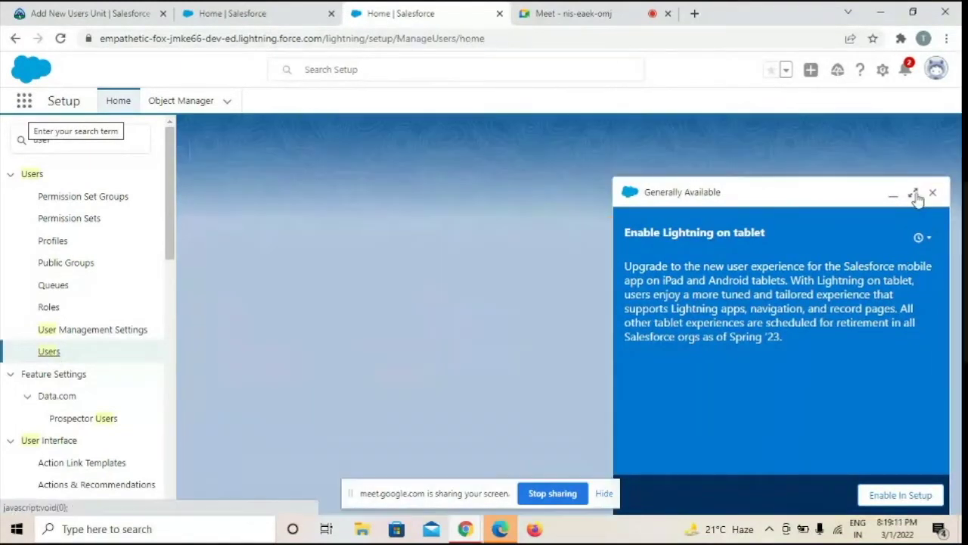
{"action": "left_click", "coordinate": [917, 194]}
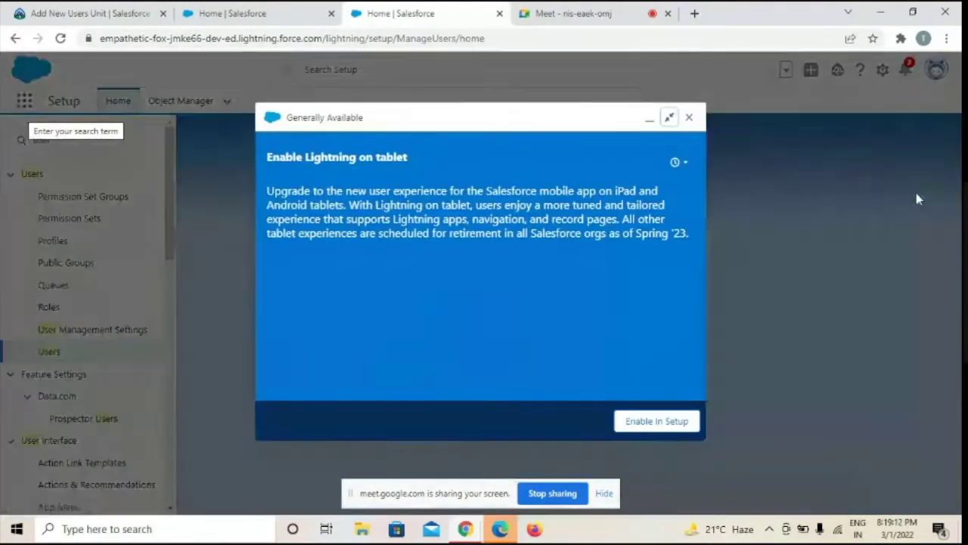
{"action": "left_click", "coordinate": [690, 118]}
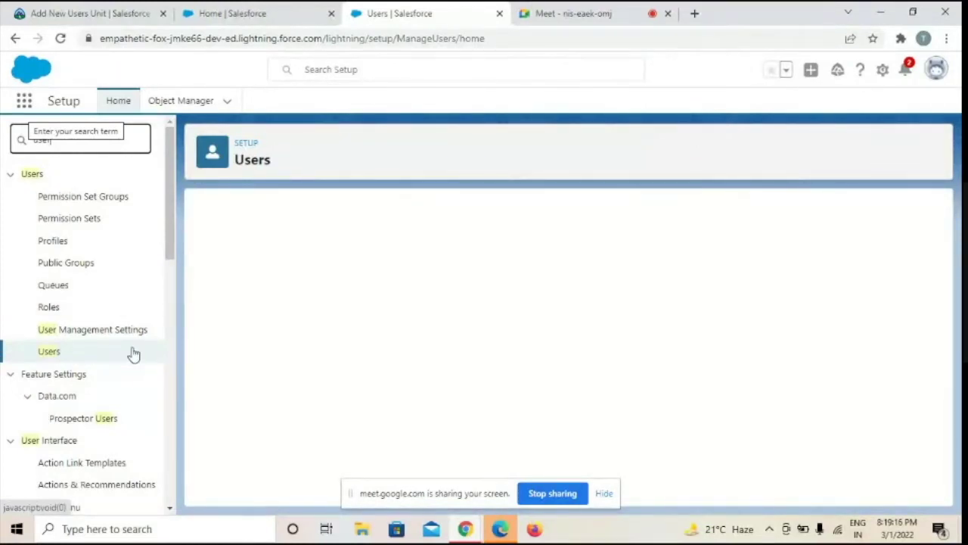
{"action": "left_click", "coordinate": [49, 352]}
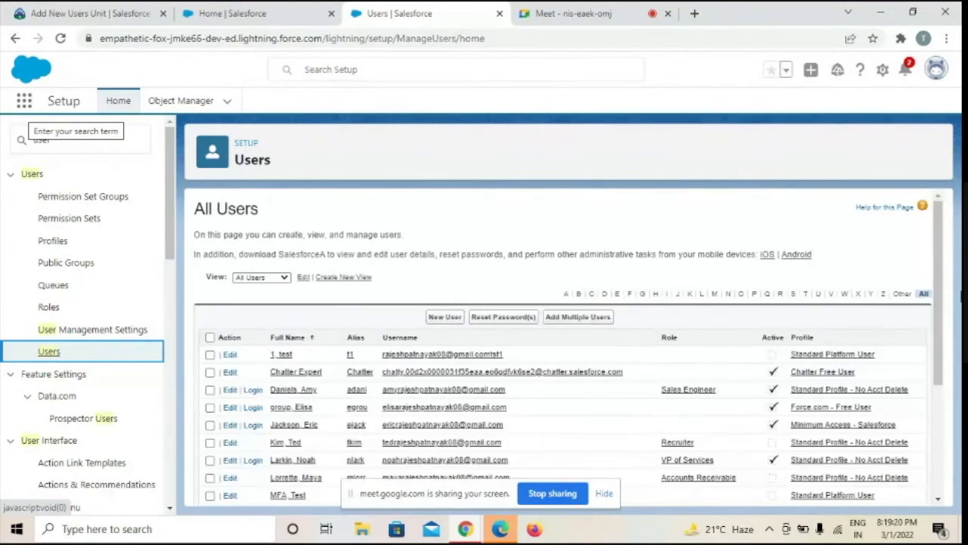
{"action": "left_click_drag", "start_coordinate": [938, 297], "coordinate": [944, 345]}
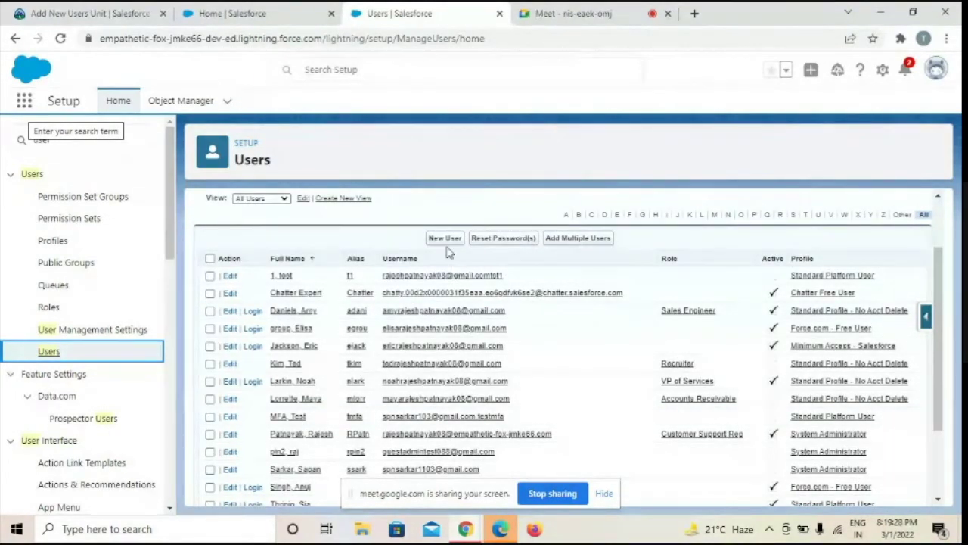
{"action": "left_click", "coordinate": [445, 240]}
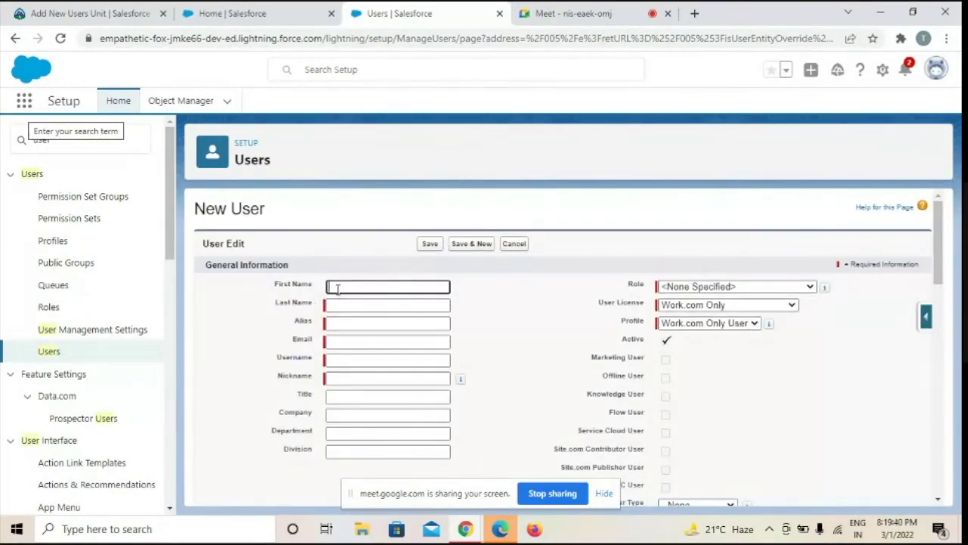
Enter the new user's first and last name so the alias fills automatically
{"action": "left_click", "coordinate": [334, 304]}
{"action": "left_click", "coordinate": [334, 287]}
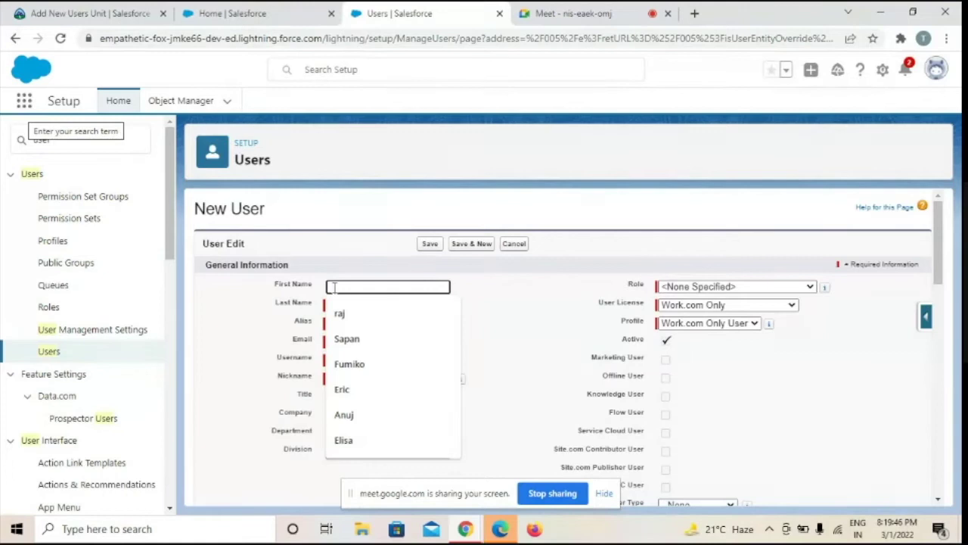
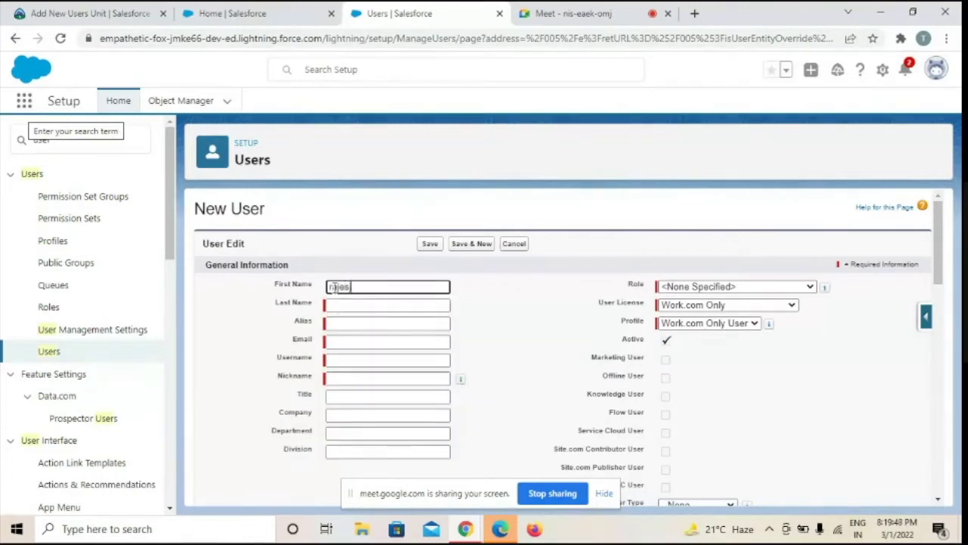
{"action": "key", "text": "Tab"}
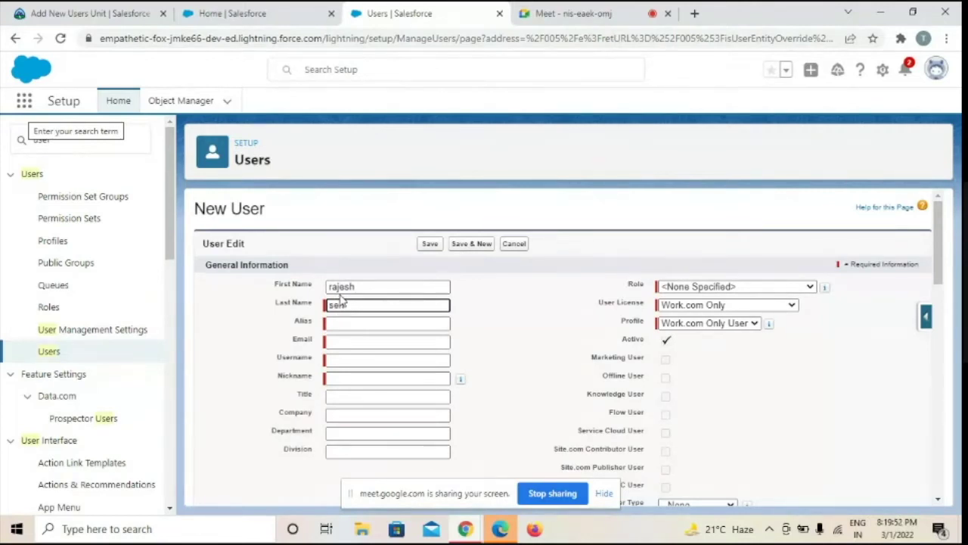
{"action": "key", "text": "Tab"}
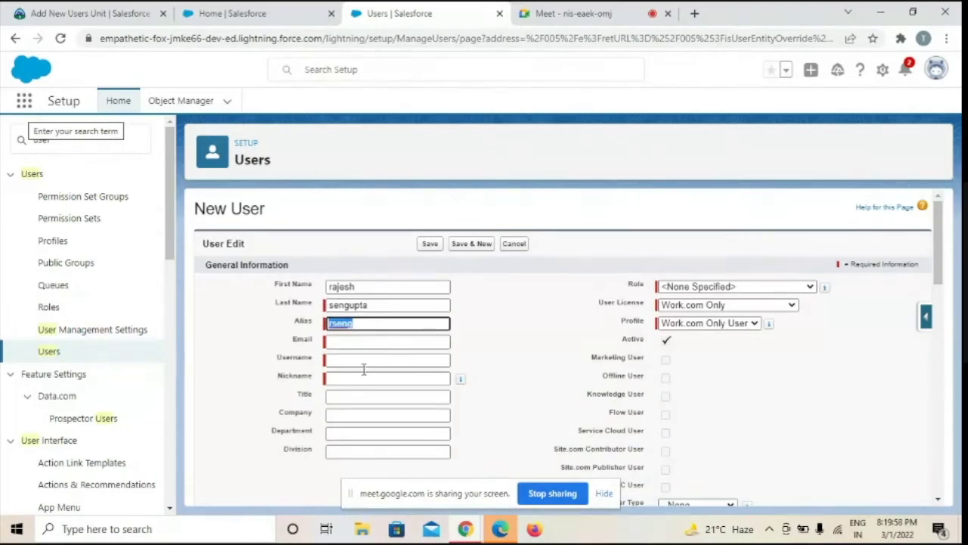
Fill the Email field with a saved address, checking the Trailhead unit for guidance
{"action": "left_click", "coordinate": [340, 341]}
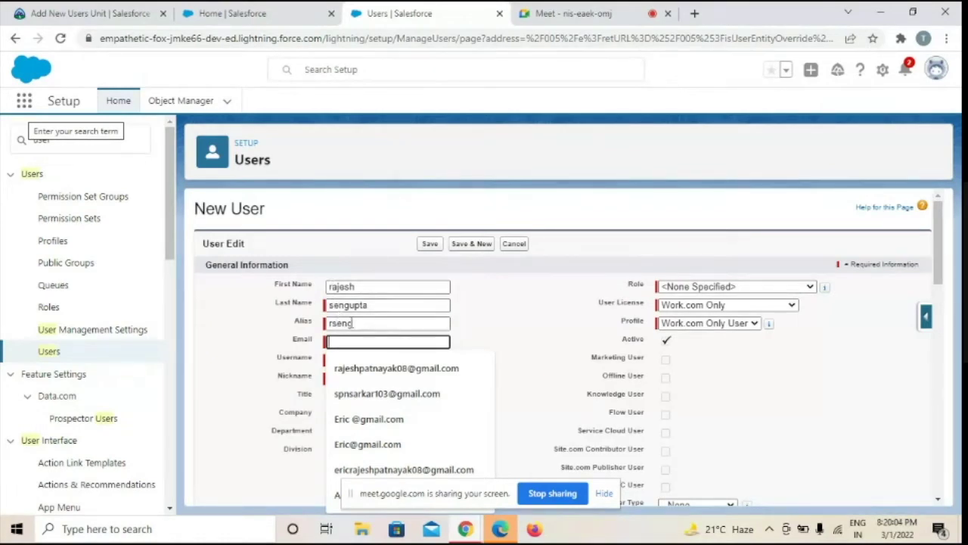
{"action": "left_click", "coordinate": [522, 303]}
{"action": "left_click", "coordinate": [331, 344]}
{"action": "left_click", "coordinate": [386, 377]}
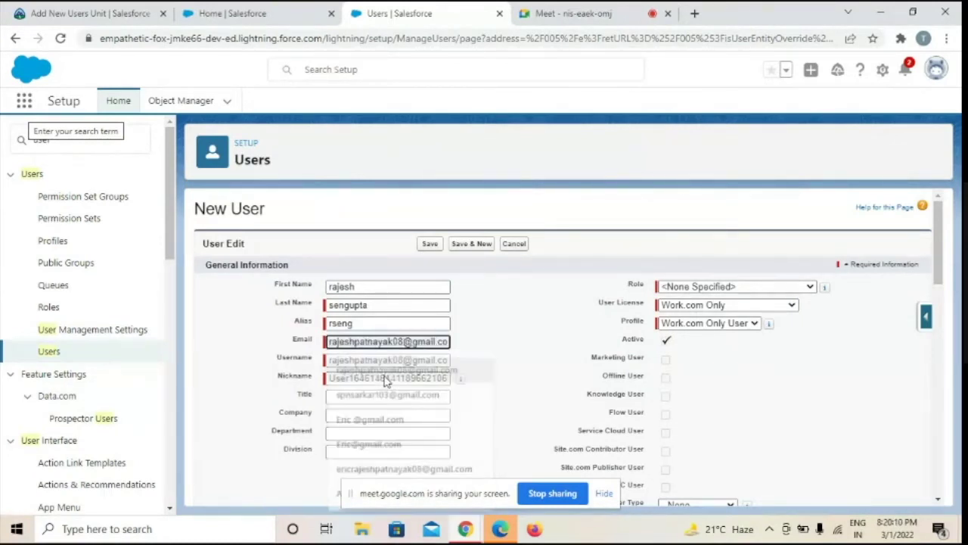
{"action": "left_click", "coordinate": [76, 11]}
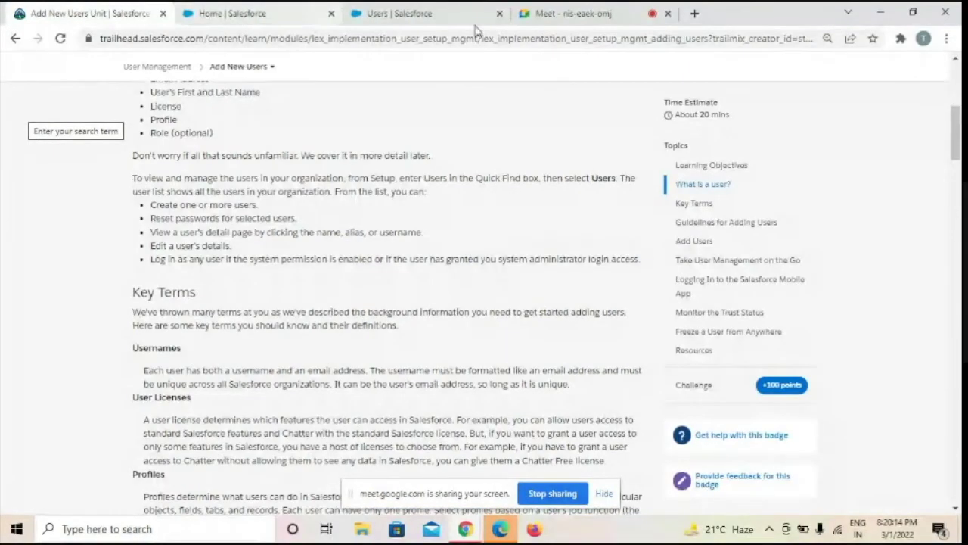
{"action": "left_click", "coordinate": [425, 16]}
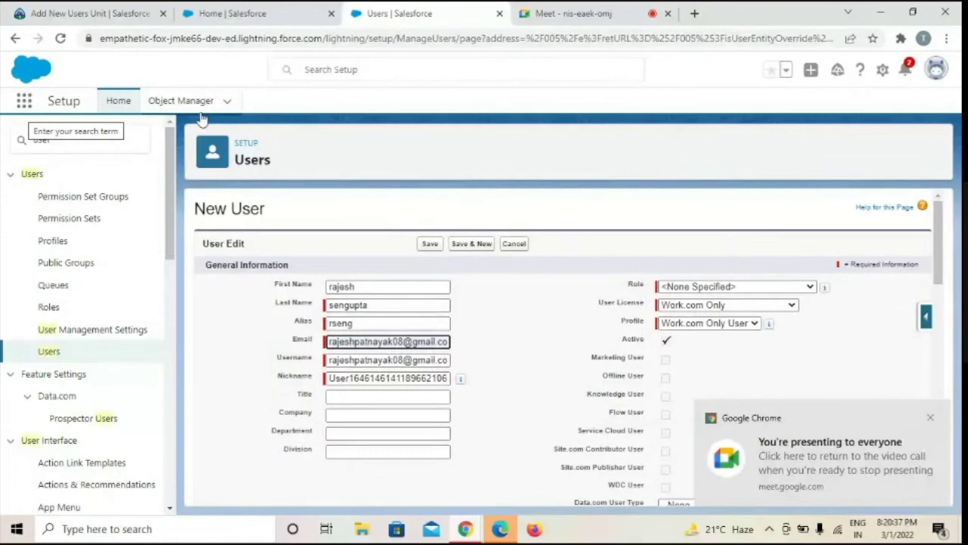
{"action": "left_click", "coordinate": [63, 16]}
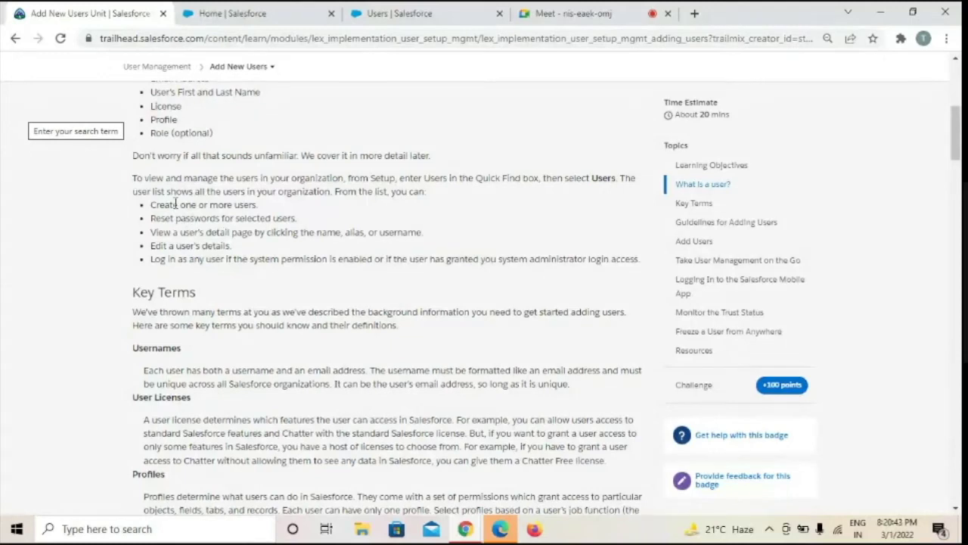
{"action": "left_click", "coordinate": [429, 13]}
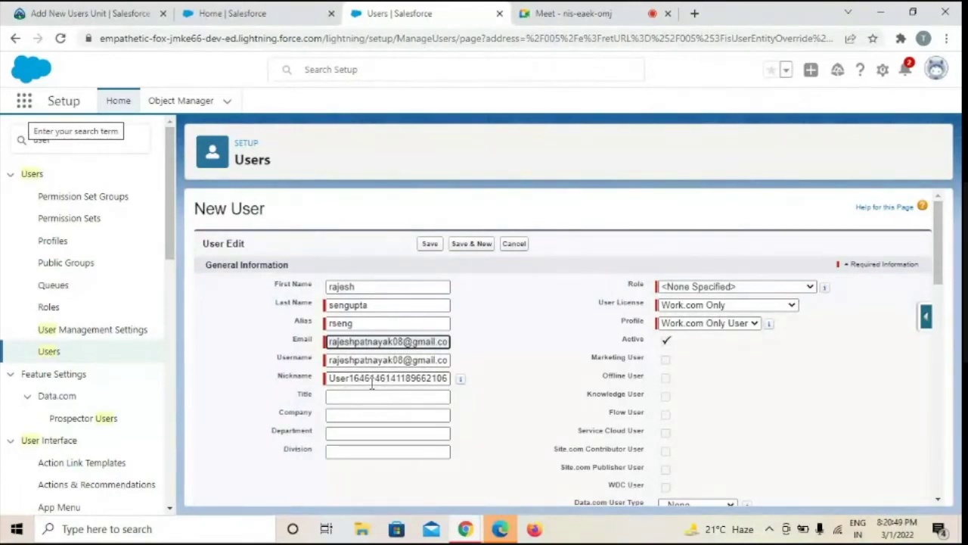
Leave Role unset and set User License to Chatter Free with the Chatter Free User profile
{"action": "left_click", "coordinate": [342, 393]}
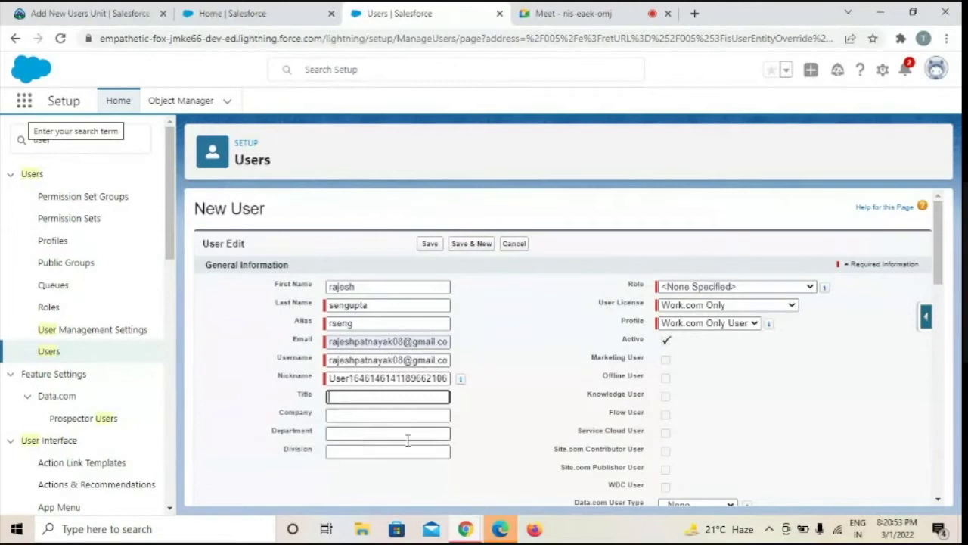
{"action": "left_click", "coordinate": [806, 292]}
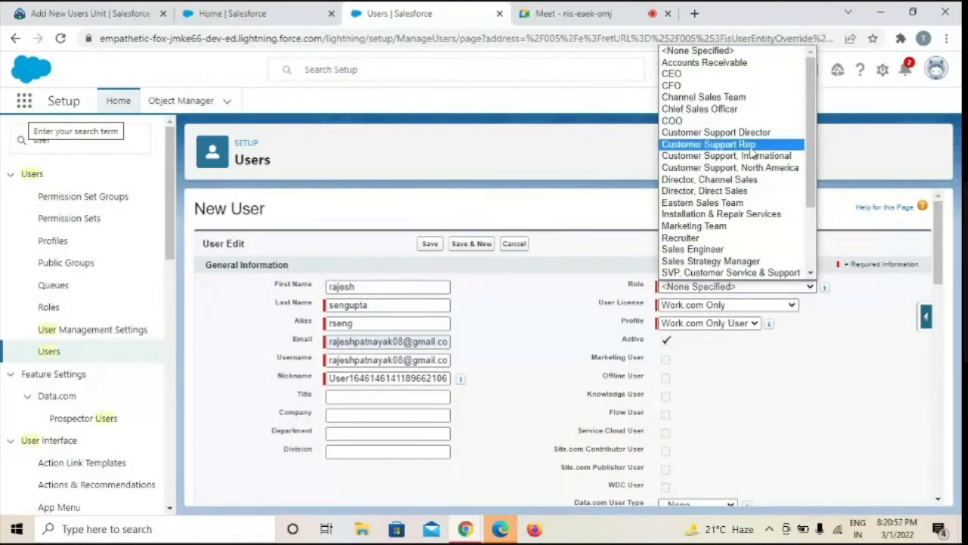
{"action": "left_click", "coordinate": [573, 266]}
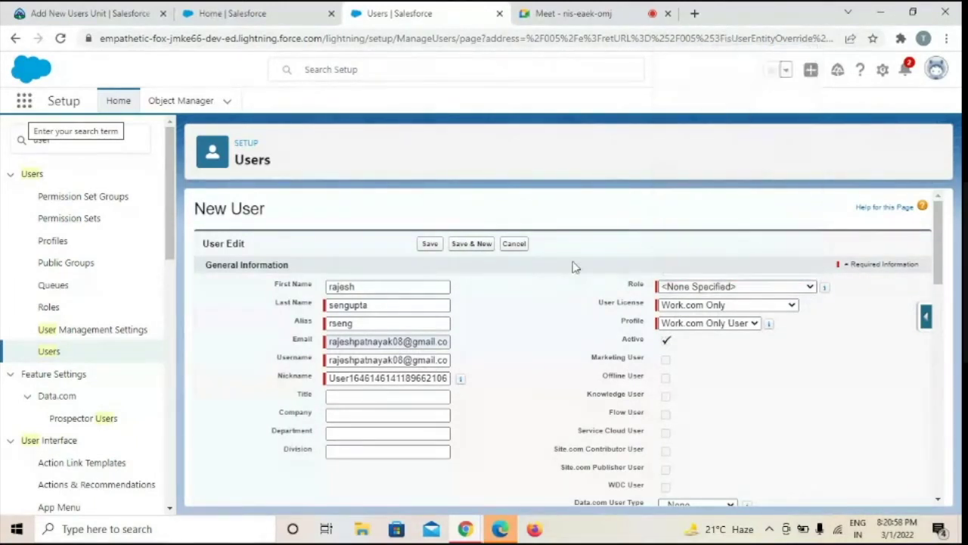
{"action": "left_click", "coordinate": [794, 310]}
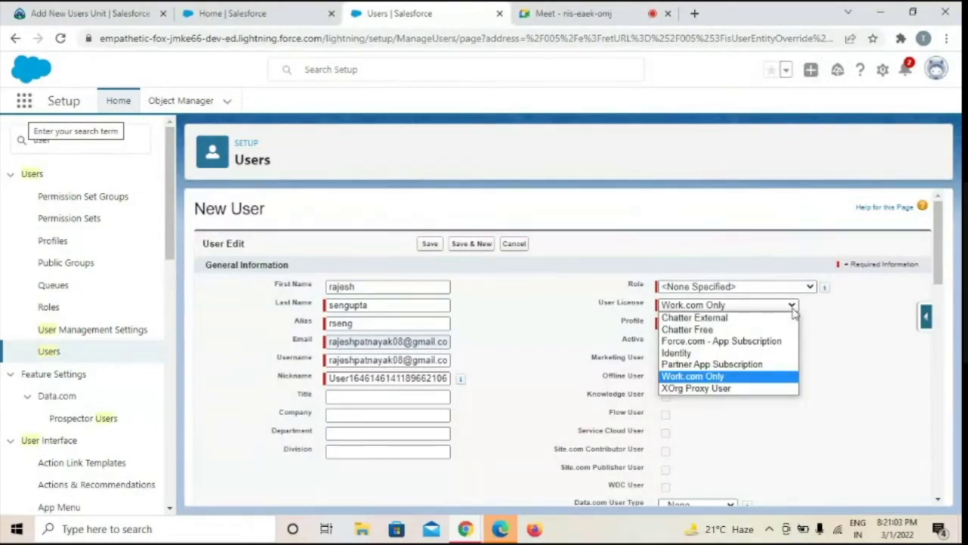
{"action": "left_click", "coordinate": [676, 331]}
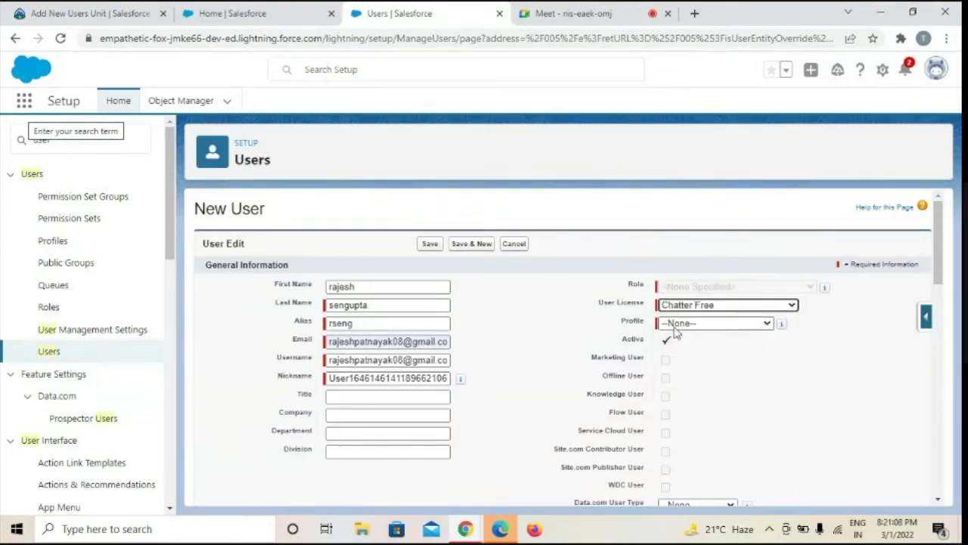
{"action": "left_click", "coordinate": [767, 323]}
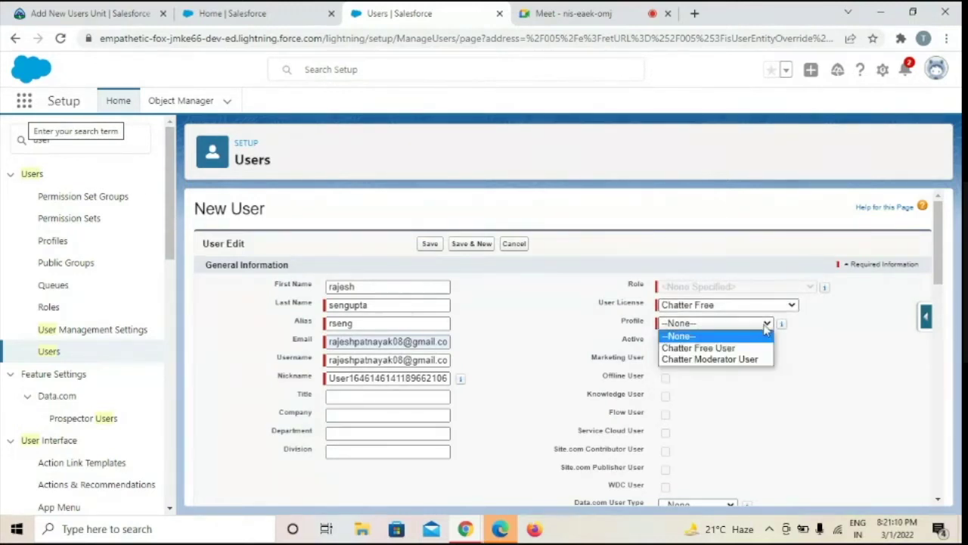
{"action": "left_click", "coordinate": [693, 349]}
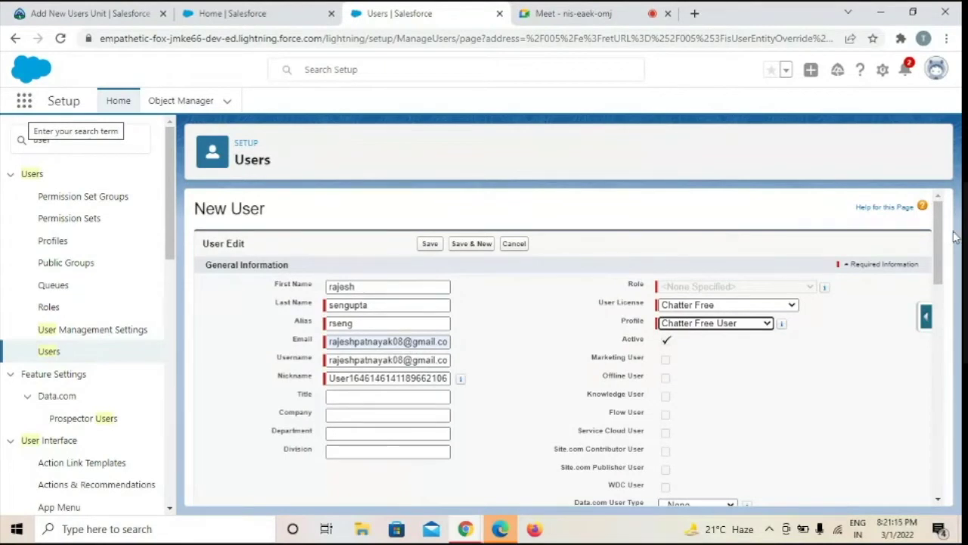
{"action": "left_click_drag", "start_coordinate": [942, 241], "coordinate": [951, 157]}
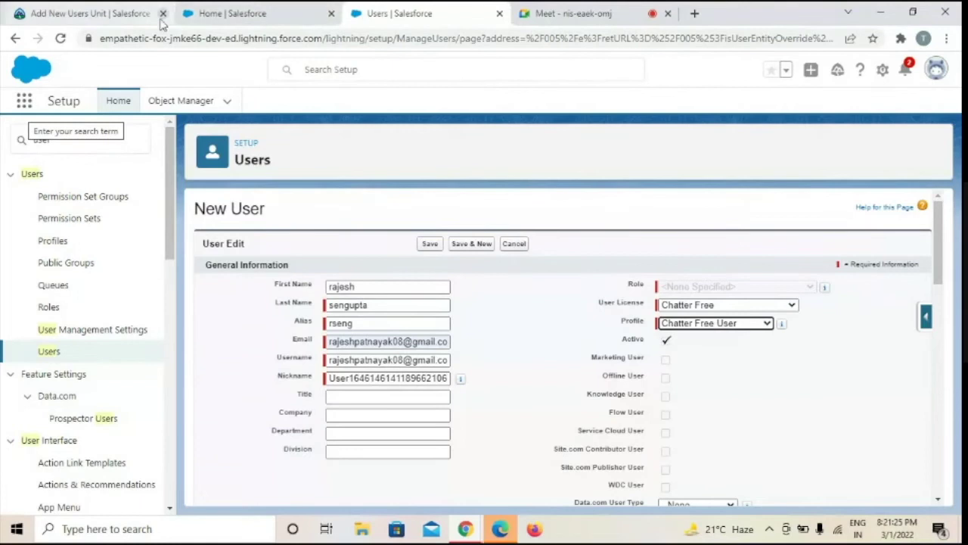
{"action": "left_click", "coordinate": [84, 10]}
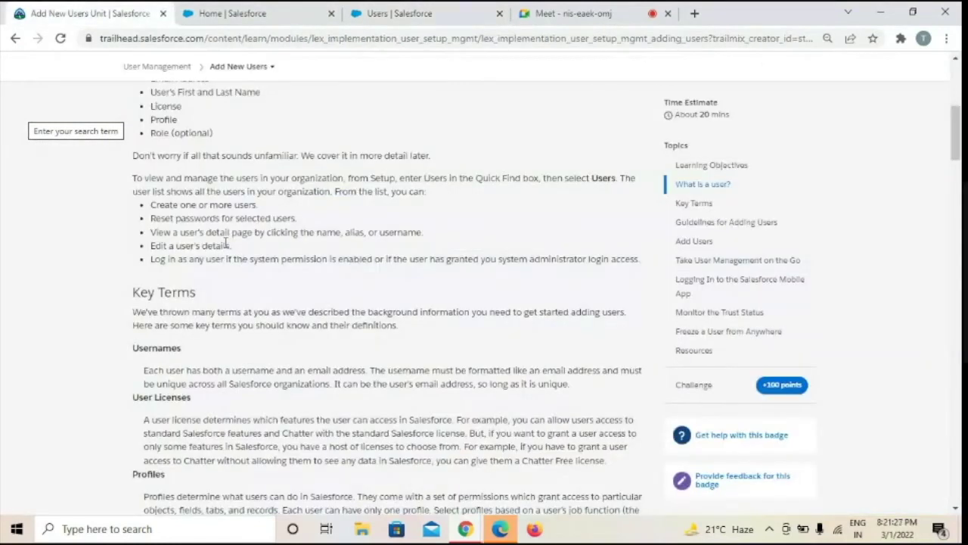
Abandon the new user and open the '1, test' user's edit form from All Users
{"action": "left_click", "coordinate": [427, 13]}
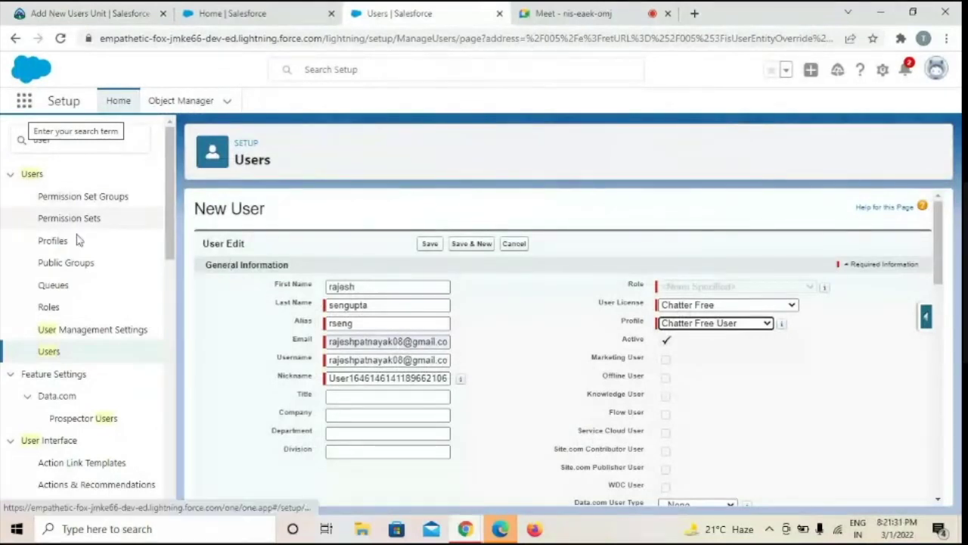
{"action": "left_click", "coordinate": [50, 351]}
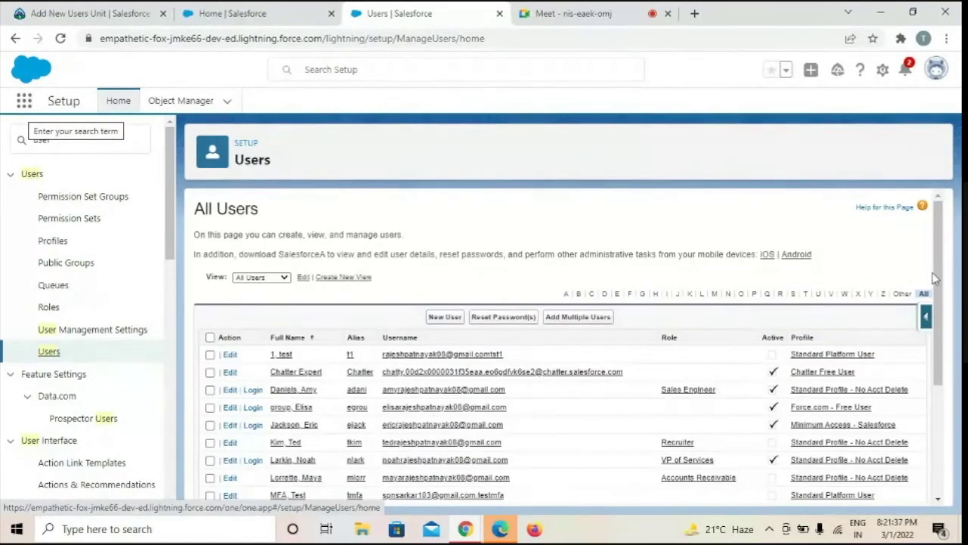
{"action": "left_click_drag", "start_coordinate": [936, 280], "coordinate": [944, 353]}
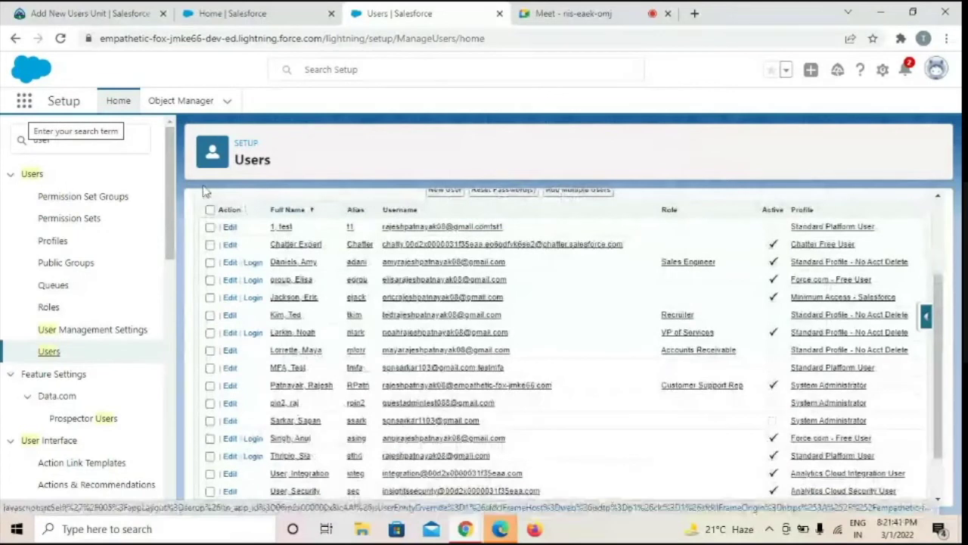
{"action": "left_click", "coordinate": [231, 231]}
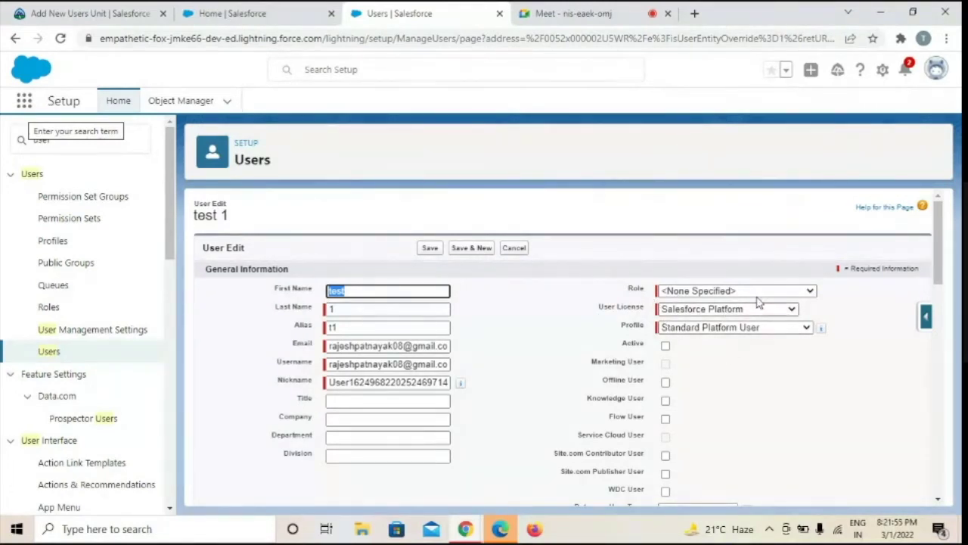
Keep the test 1 user's profile as Standard Platform User and scroll through the edit form
{"action": "left_click", "coordinate": [806, 327]}
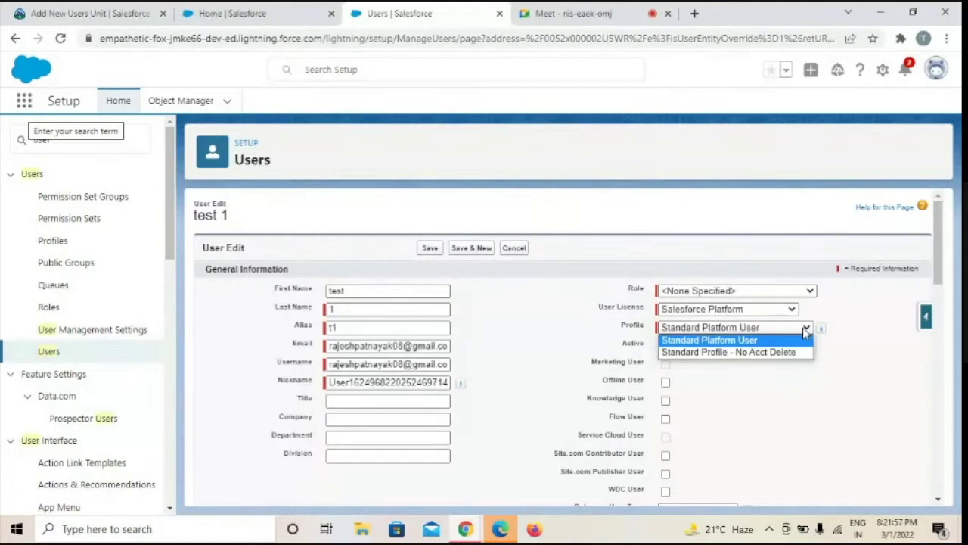
{"action": "left_click", "coordinate": [803, 329]}
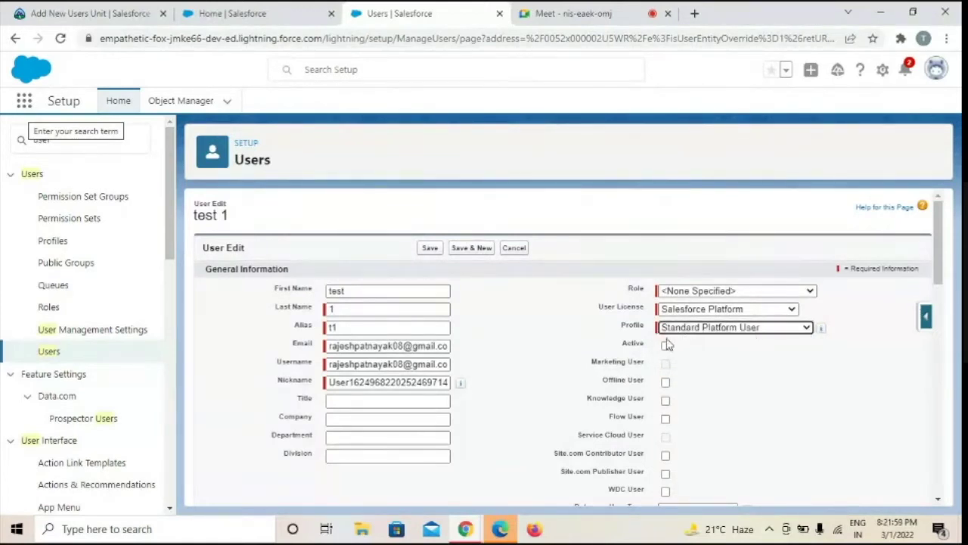
{"action": "scroll", "coordinate": [938, 257], "scroll_direction": "down", "scroll_amount": 1}
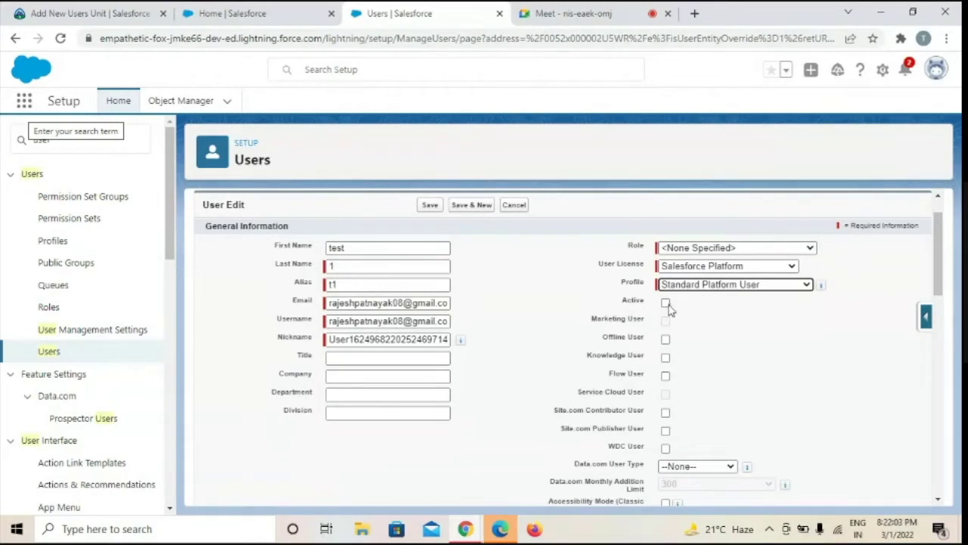
{"action": "left_click_drag", "start_coordinate": [938, 249], "coordinate": [942, 212]}
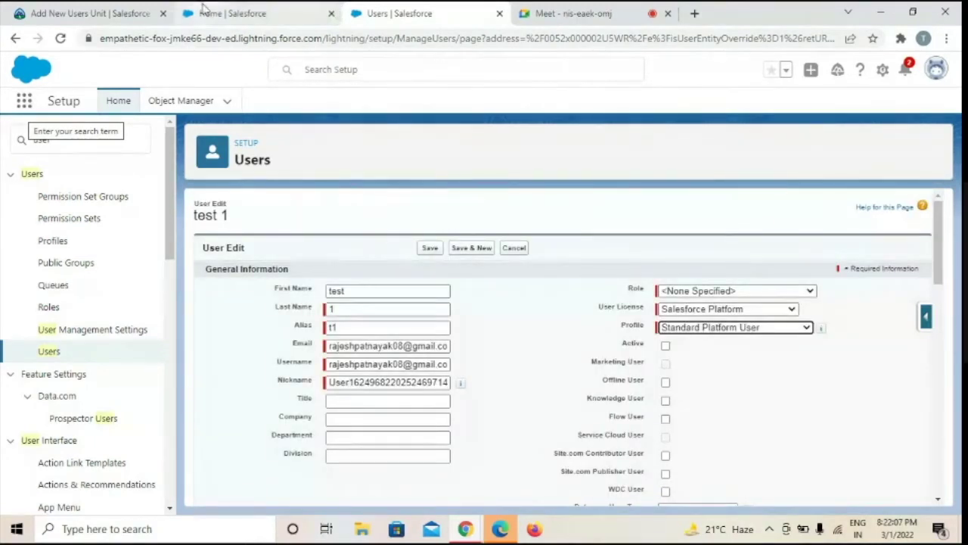
{"action": "left_click", "coordinate": [89, 10]}
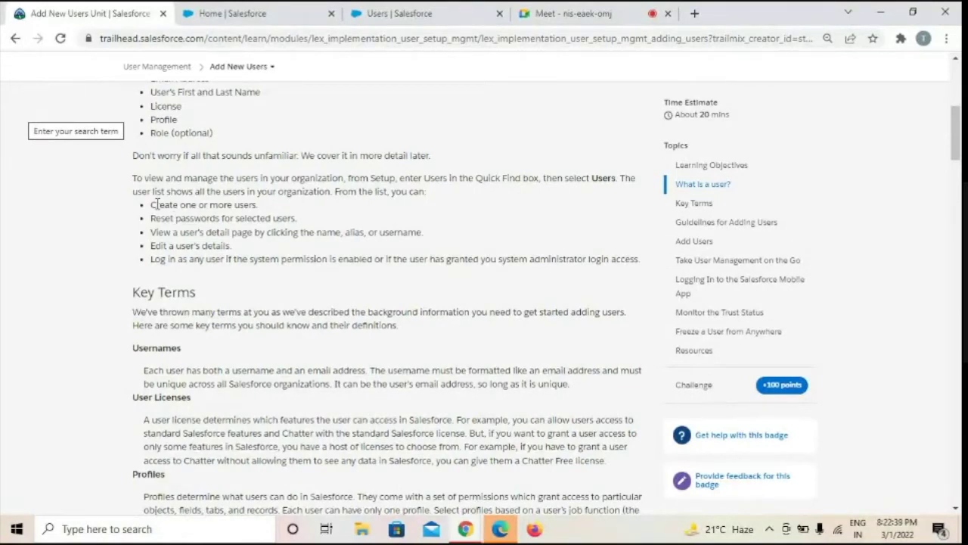
Highlight 'Create one or more users.' in the Trailhead article, then return to Salesforce
{"action": "left_click_drag", "start_coordinate": [152, 204], "coordinate": [257, 204]}
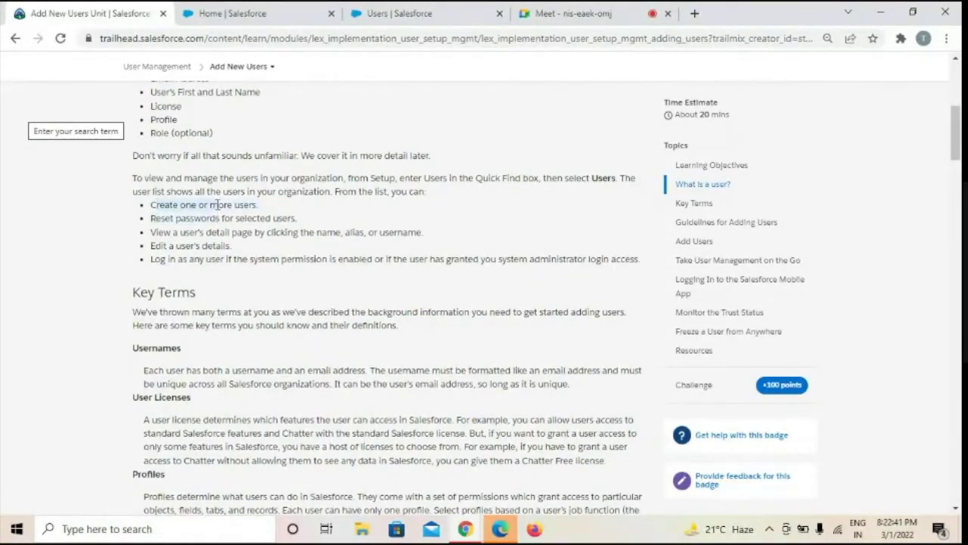
{"action": "left_click", "coordinate": [384, 11]}
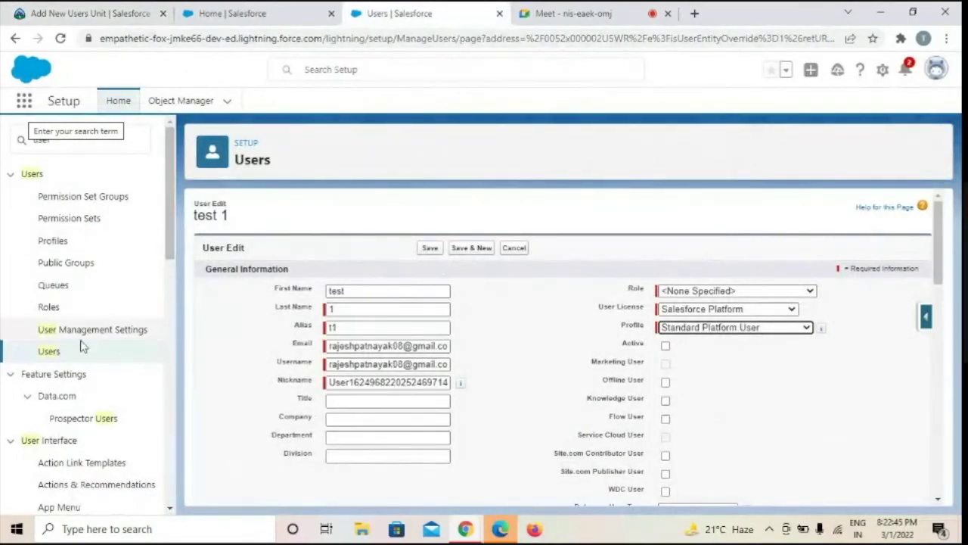
Open Add Multiple Users with the Partner App Subscription licence, then return to All Users
{"action": "left_click", "coordinate": [49, 352]}
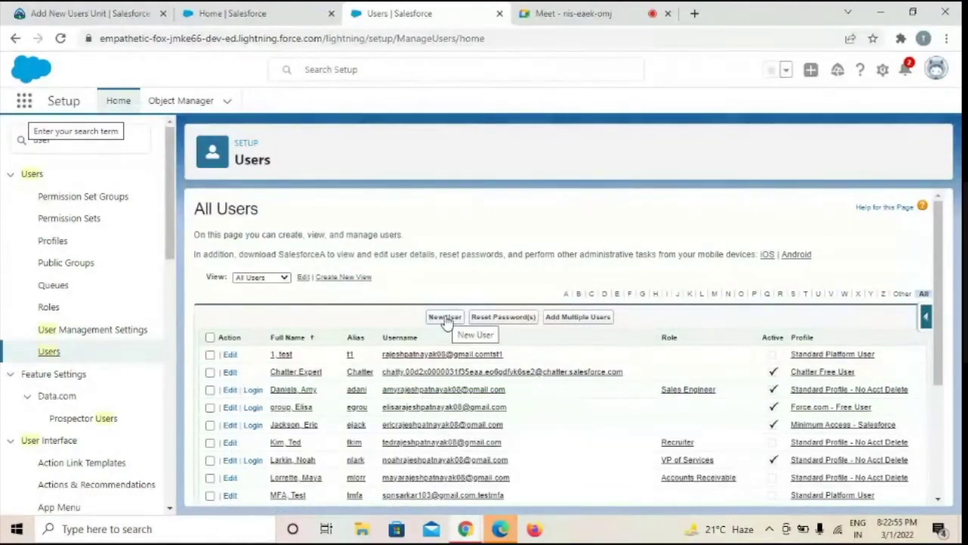
{"action": "left_click", "coordinate": [579, 317]}
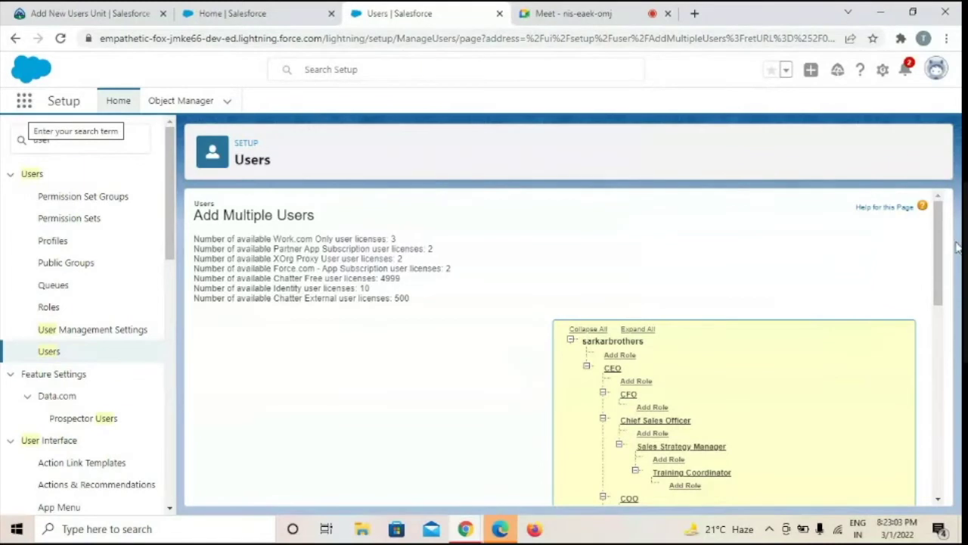
{"action": "left_click_drag", "start_coordinate": [941, 250], "coordinate": [949, 373]}
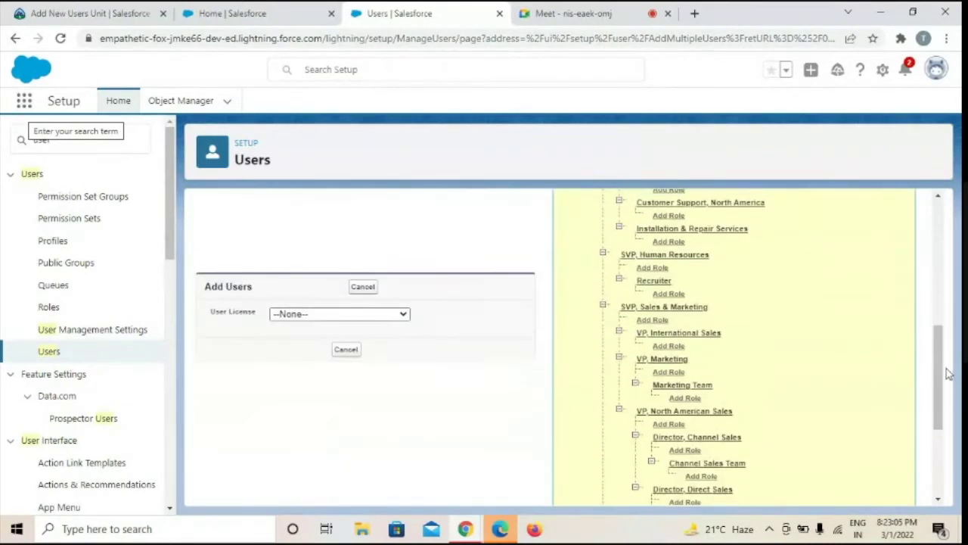
{"action": "left_click", "coordinate": [405, 314]}
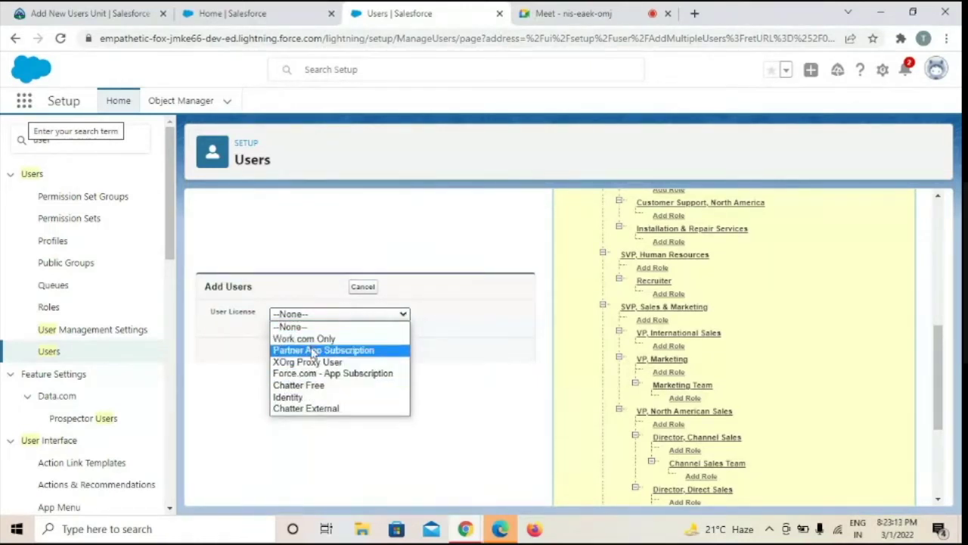
{"action": "left_click", "coordinate": [312, 352]}
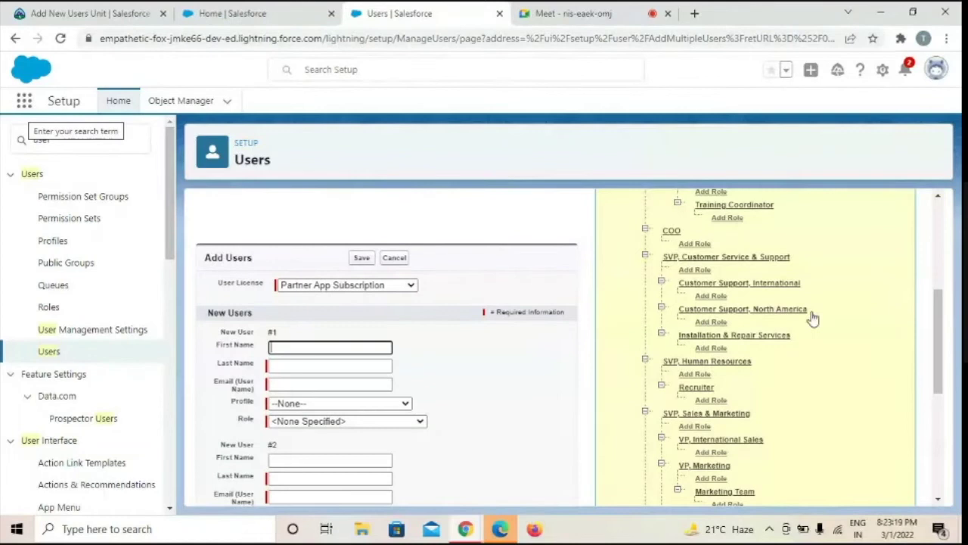
{"action": "left_click_drag", "start_coordinate": [938, 327], "coordinate": [950, 389]}
{"action": "scroll", "coordinate": [952, 388], "scroll_direction": "up", "scroll_amount": 3}
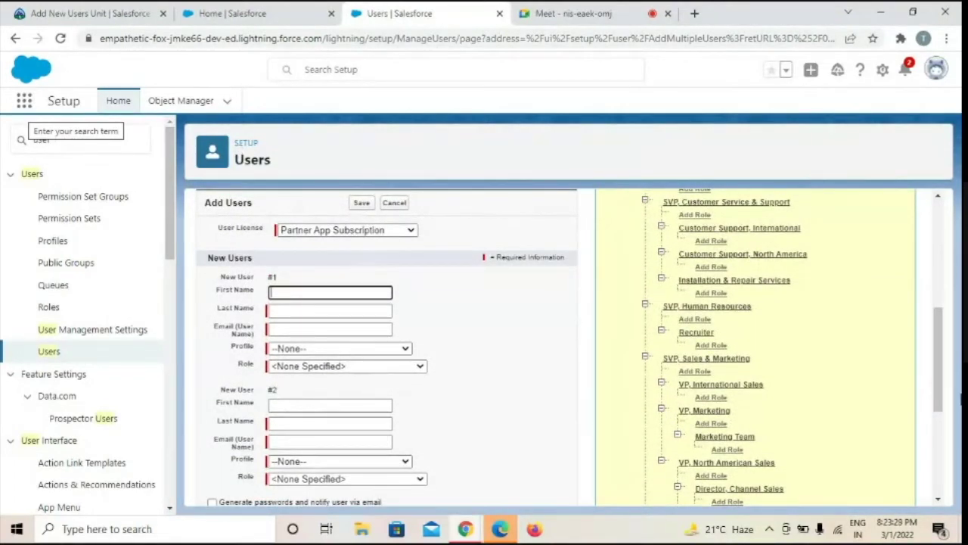
{"action": "mouse_move", "coordinate": [937, 356]}
{"action": "left_mouse_down"}
{"action": "mouse_move", "coordinate": [938, 376]}
{"action": "mouse_move", "coordinate": [938, 349]}
{"action": "left_mouse_up"}
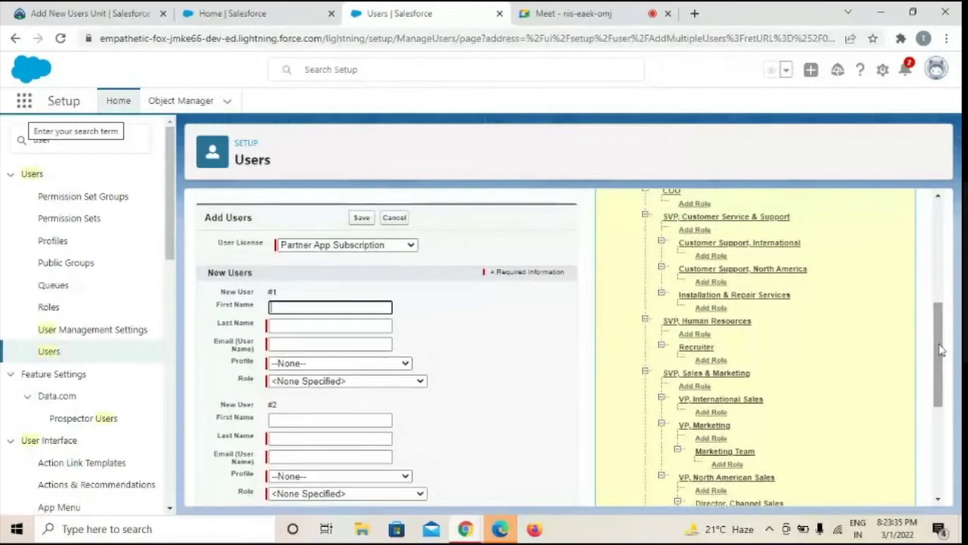
{"action": "left_click", "coordinate": [48, 353]}
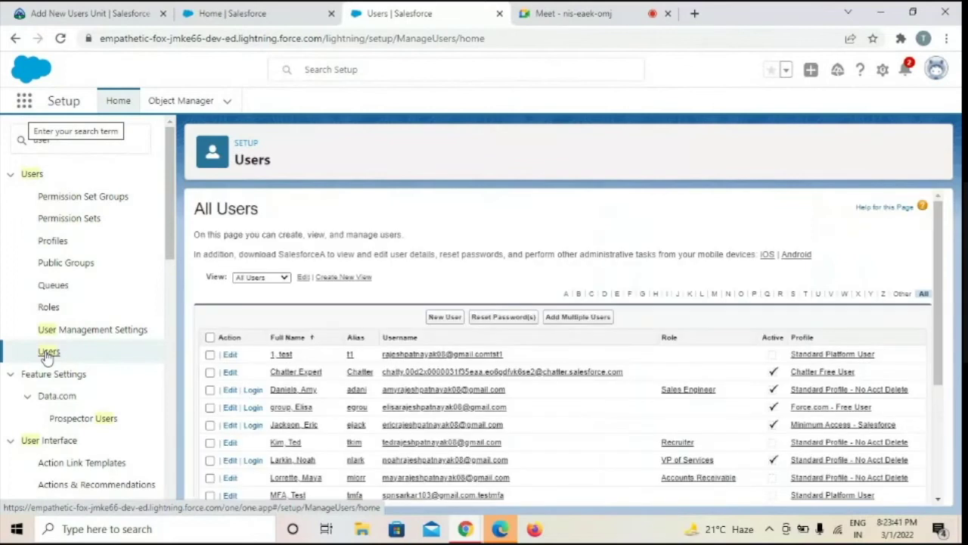
{"action": "left_click", "coordinate": [97, 10]}
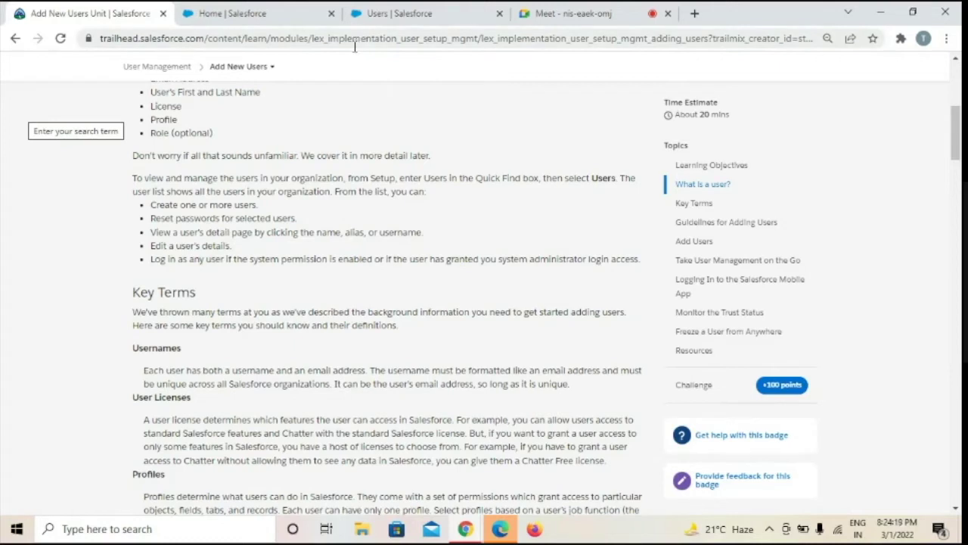
{"action": "left_click", "coordinate": [429, 18]}
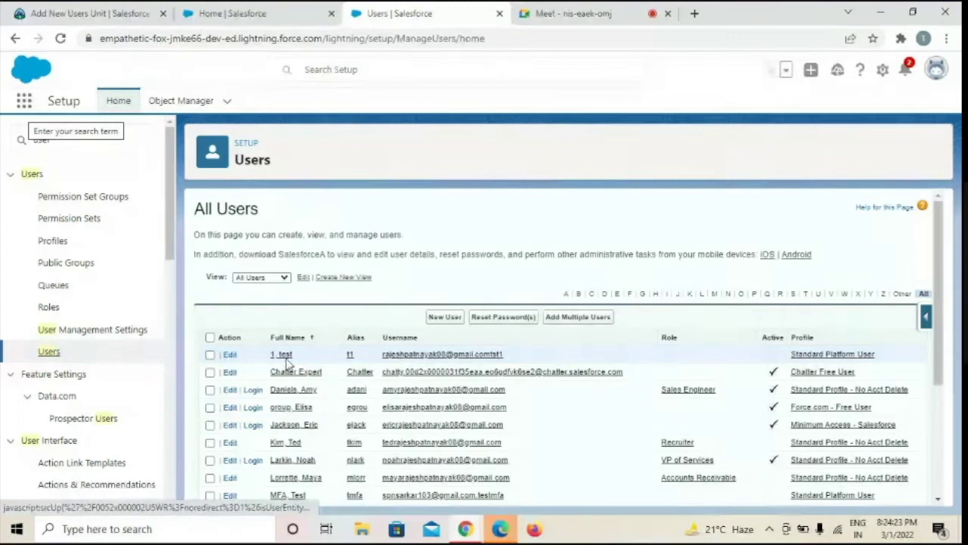
Open the '1, test' user's detail page and scroll through its licence, profile and settings
{"action": "left_click", "coordinate": [283, 356]}
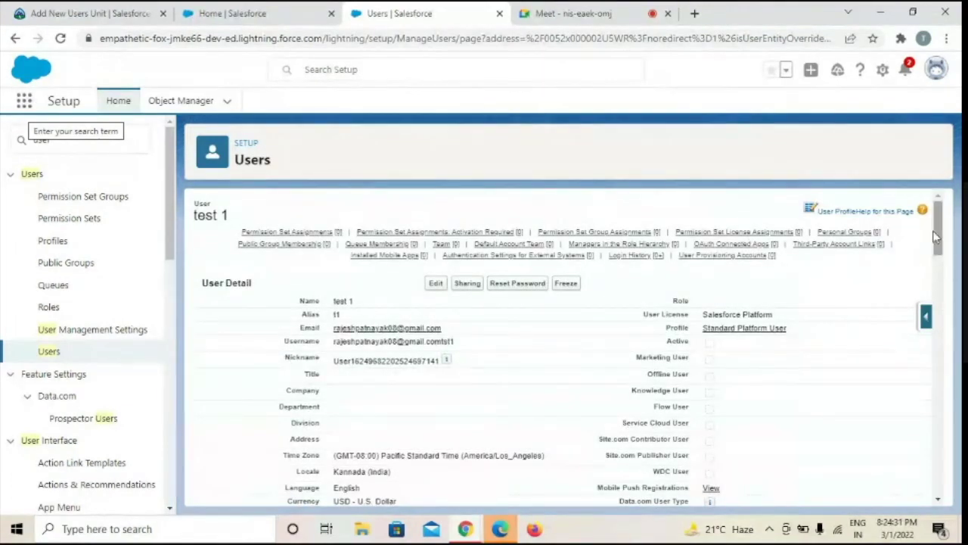
{"action": "left_click_drag", "start_coordinate": [938, 238], "coordinate": [938, 245]}
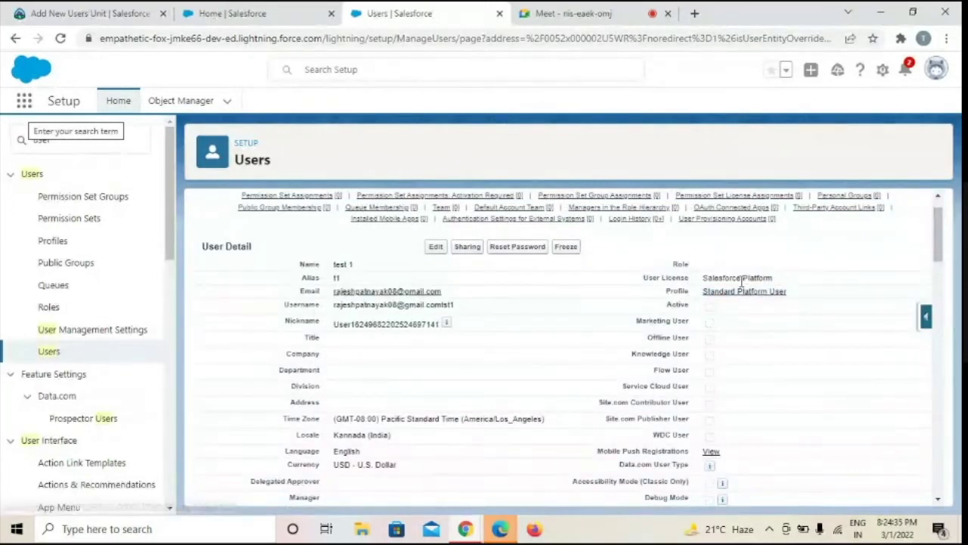
{"action": "mouse_move", "coordinate": [938, 237]}
{"action": "left_mouse_down"}
{"action": "mouse_move", "coordinate": [938, 343]}
{"action": "mouse_move", "coordinate": [938, 256]}
{"action": "left_mouse_up"}
Read the Trailhead Key Terms on usernames, user licenses, profiles, roles and aliases
{"action": "left_click", "coordinate": [94, 14]}
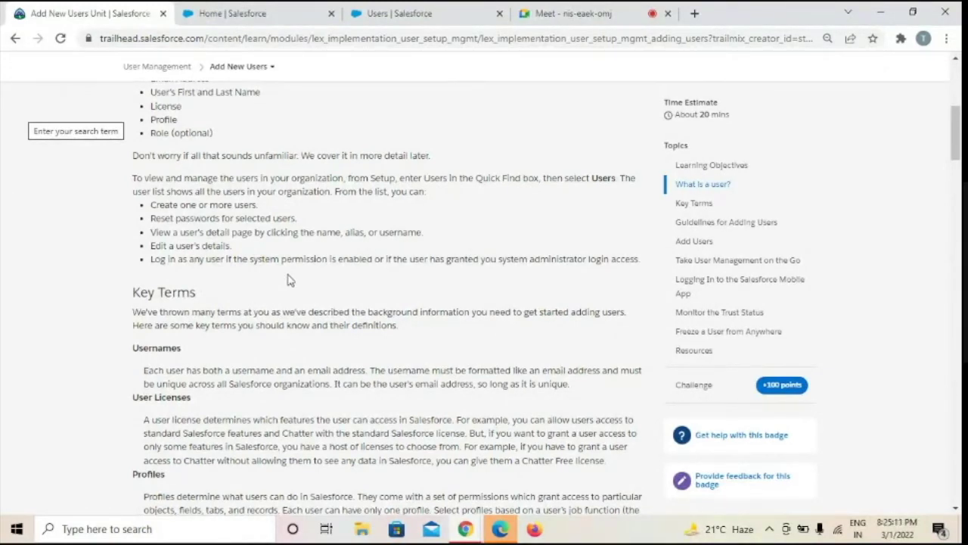
{"action": "scroll", "coordinate": [289, 280], "scroll_direction": "down", "scroll_amount": 3}
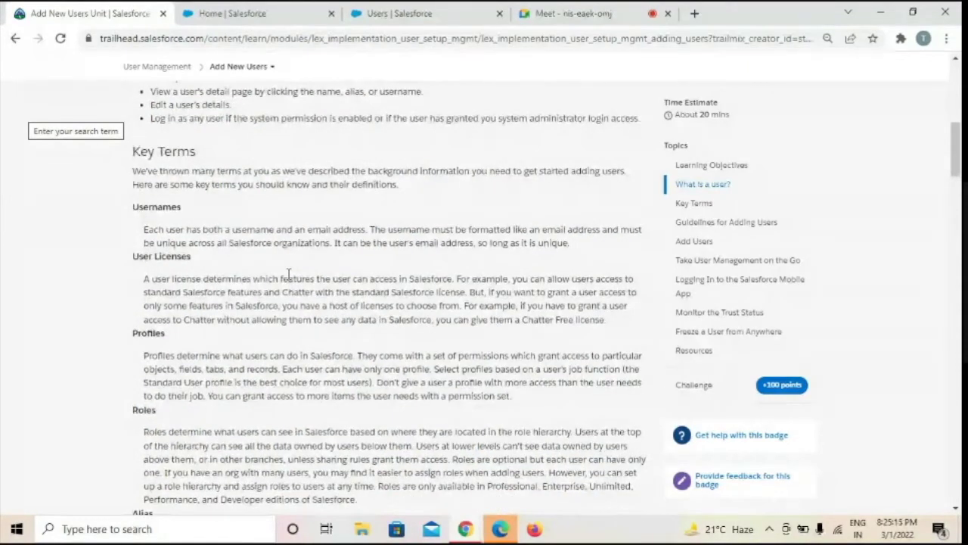
{"action": "scroll", "coordinate": [288, 275], "scroll_direction": "down", "scroll_amount": 1}
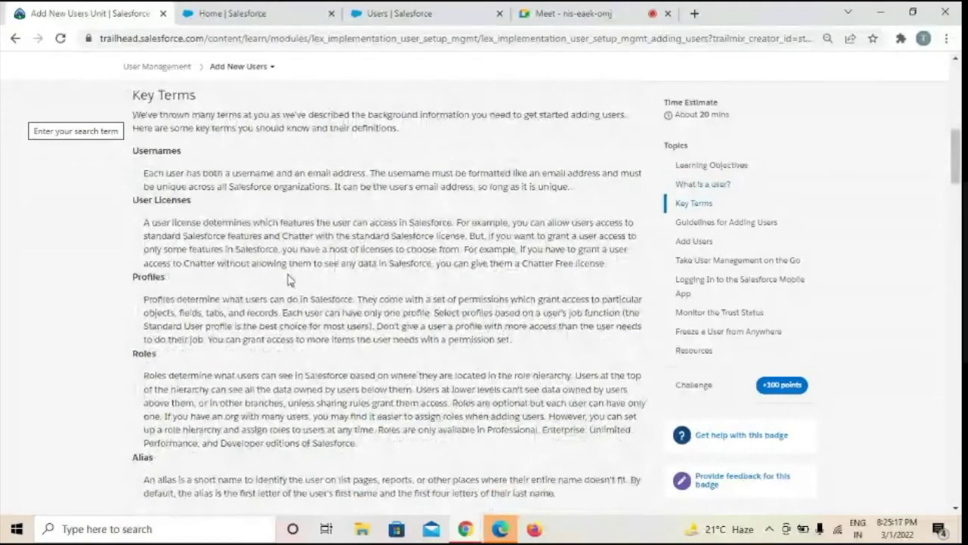
{"action": "scroll", "coordinate": [289, 279], "scroll_direction": "up", "scroll_amount": 5}
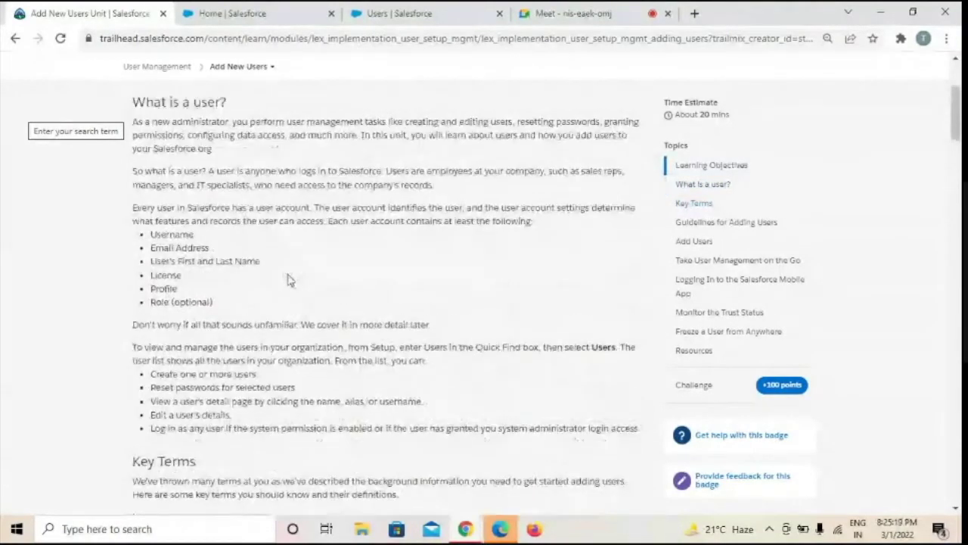
{"action": "scroll", "coordinate": [181, 305], "scroll_direction": "down", "scroll_amount": 5}
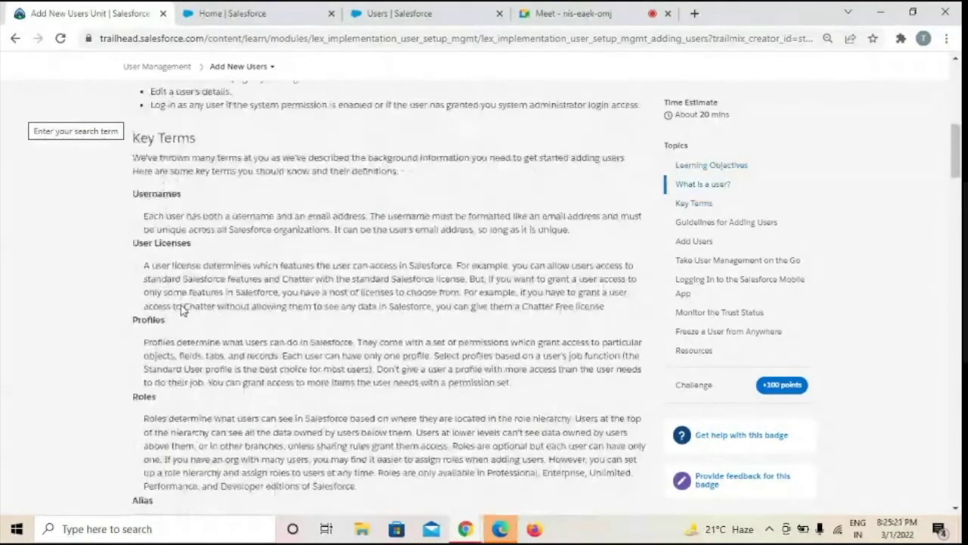
{"action": "scroll", "coordinate": [181, 305], "scroll_direction": "down", "scroll_amount": 2}
{"action": "scroll", "coordinate": [181, 305], "scroll_direction": "up", "scroll_amount": 1}
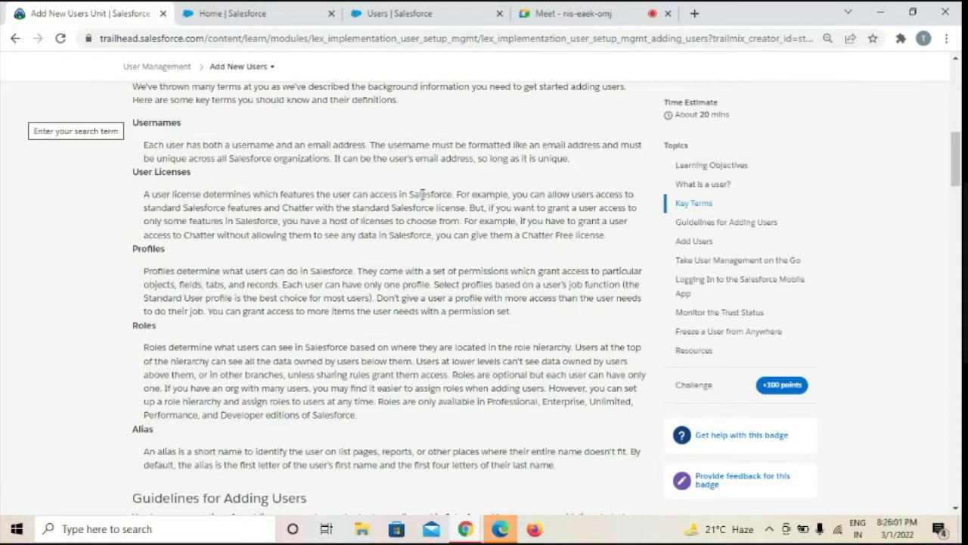
{"action": "scroll", "coordinate": [456, 193], "scroll_direction": "down", "scroll_amount": 1}
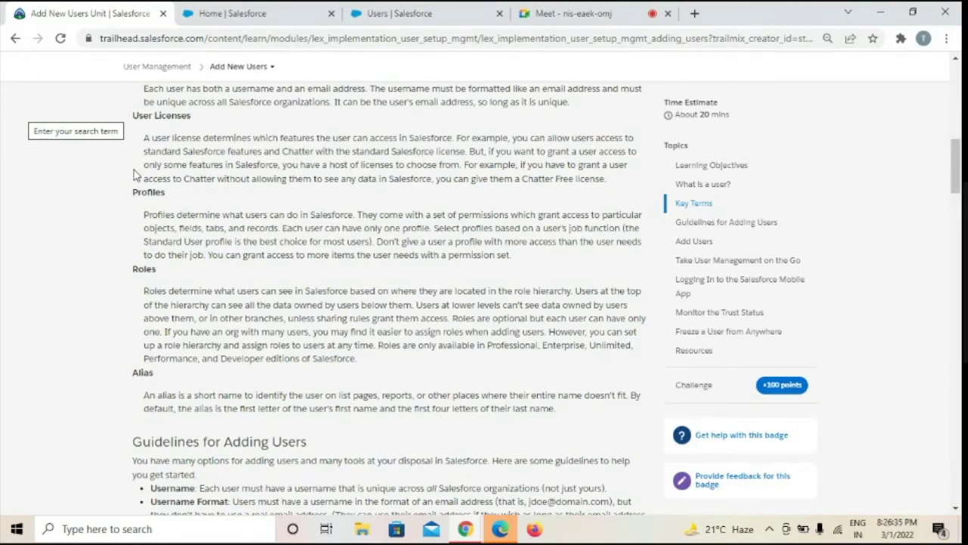
Highlight 'standard Salesforce license' and 'Chatter Free' in the article, then return to Salesforce
{"action": "left_click_drag", "start_coordinate": [145, 150], "coordinate": [262, 151]}
{"action": "left_click_drag", "start_coordinate": [352, 151], "coordinate": [470, 154]}
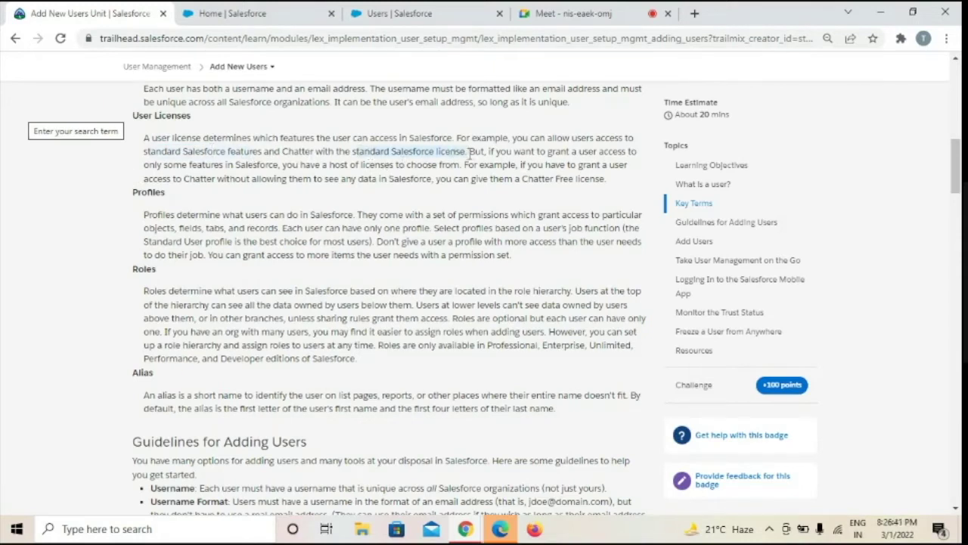
{"action": "left_click", "coordinate": [307, 174]}
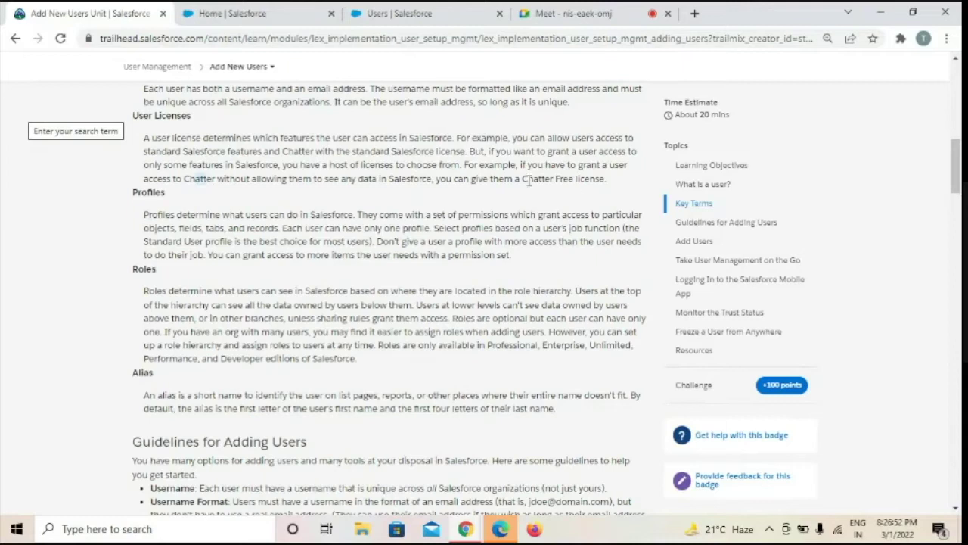
{"action": "left_click_drag", "start_coordinate": [522, 179], "coordinate": [586, 178]}
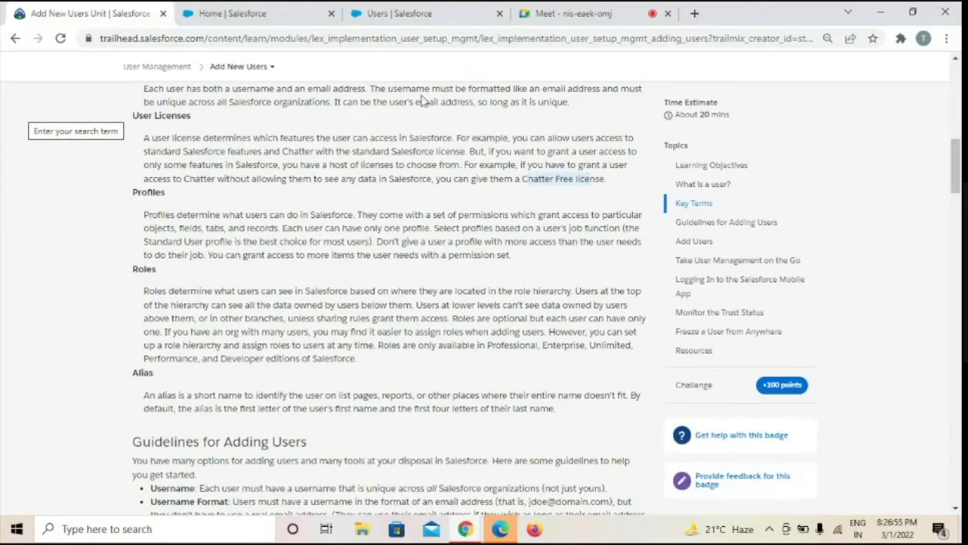
{"action": "left_click", "coordinate": [446, 9]}
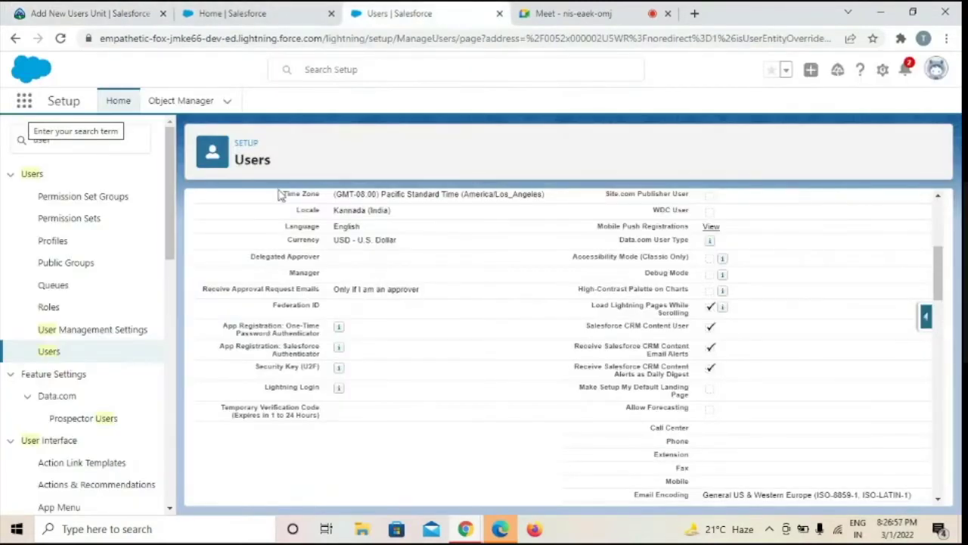
Reload the All Users list and start a fresh New User form
{"action": "left_click", "coordinate": [62, 353]}
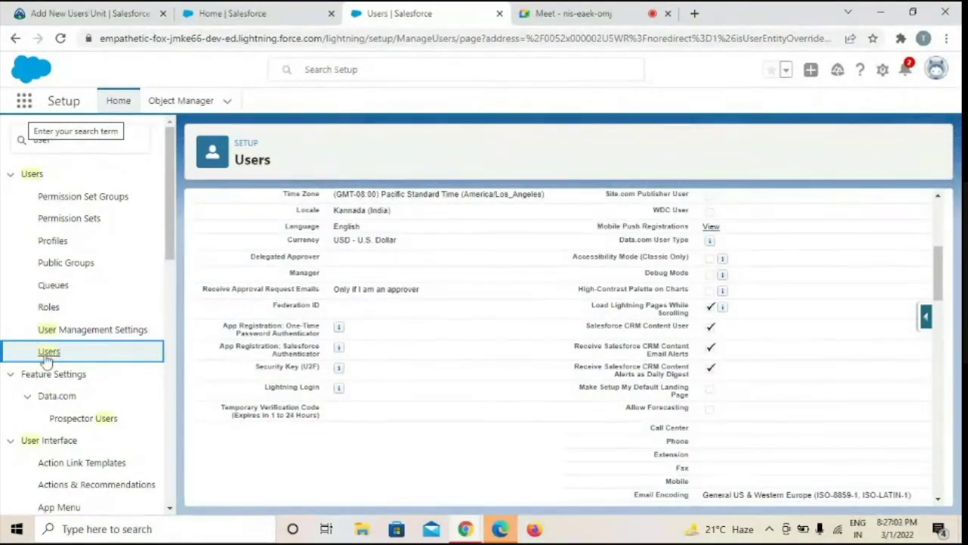
{"action": "left_click", "coordinate": [50, 354]}
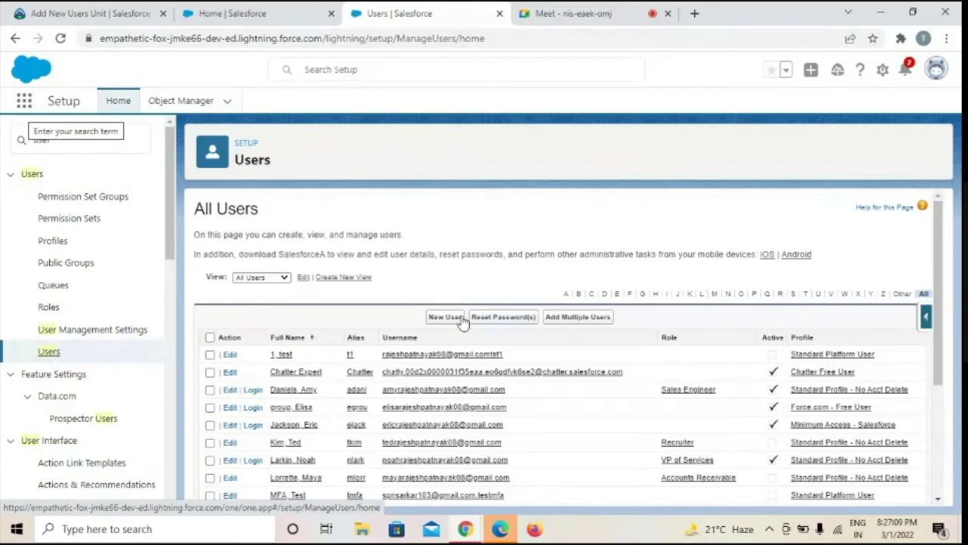
{"action": "left_click", "coordinate": [448, 317]}
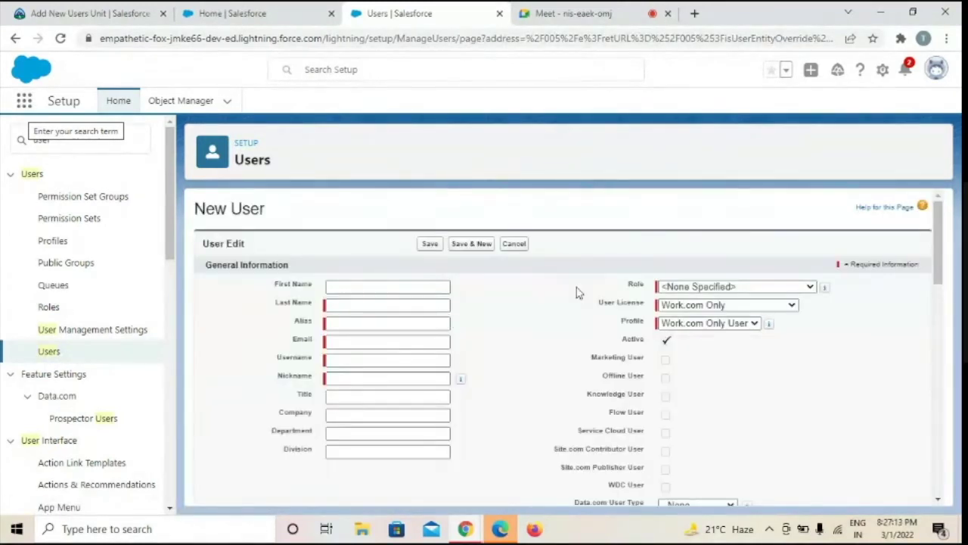
Choose Chatter Free as the new user's license, then return to the Trailhead Key Terms
{"action": "left_click", "coordinate": [792, 304]}
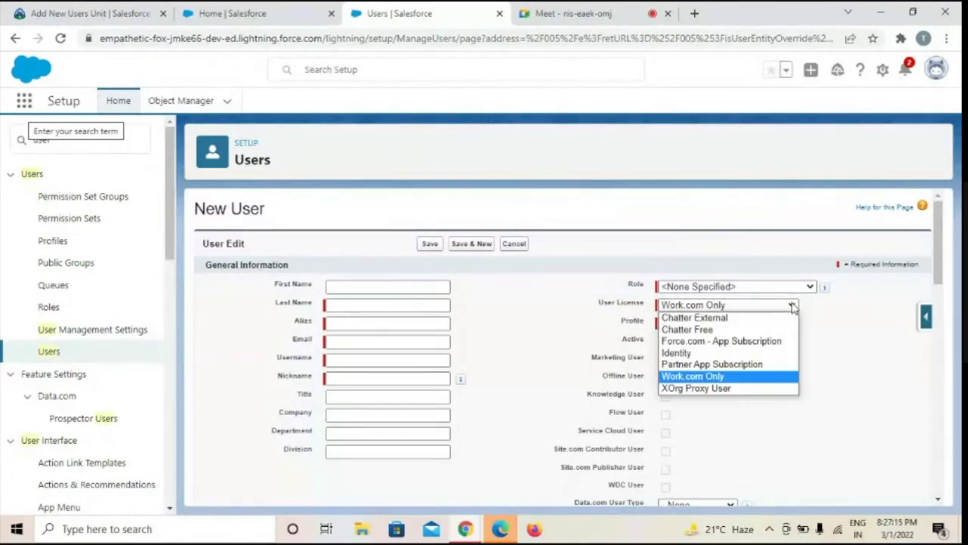
{"action": "left_click", "coordinate": [700, 331]}
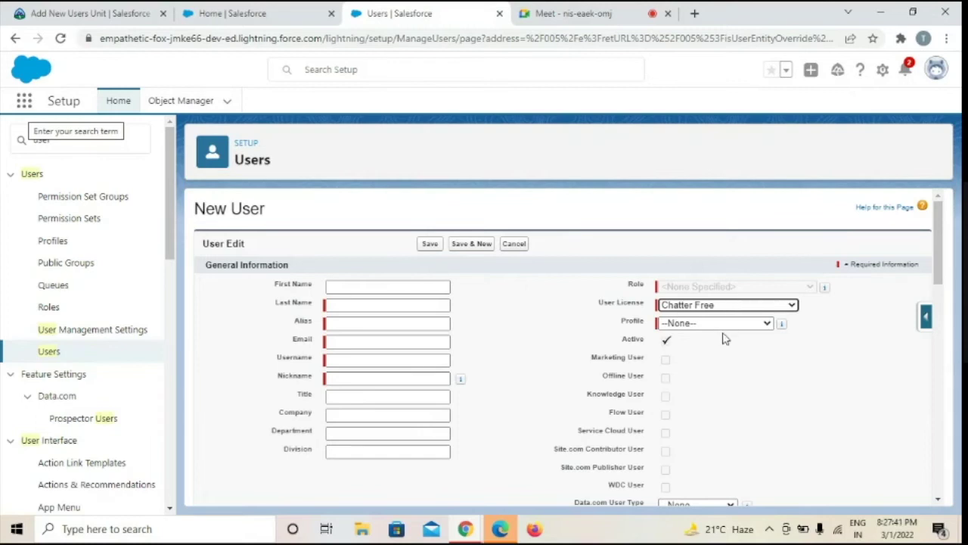
{"action": "left_click", "coordinate": [71, 16]}
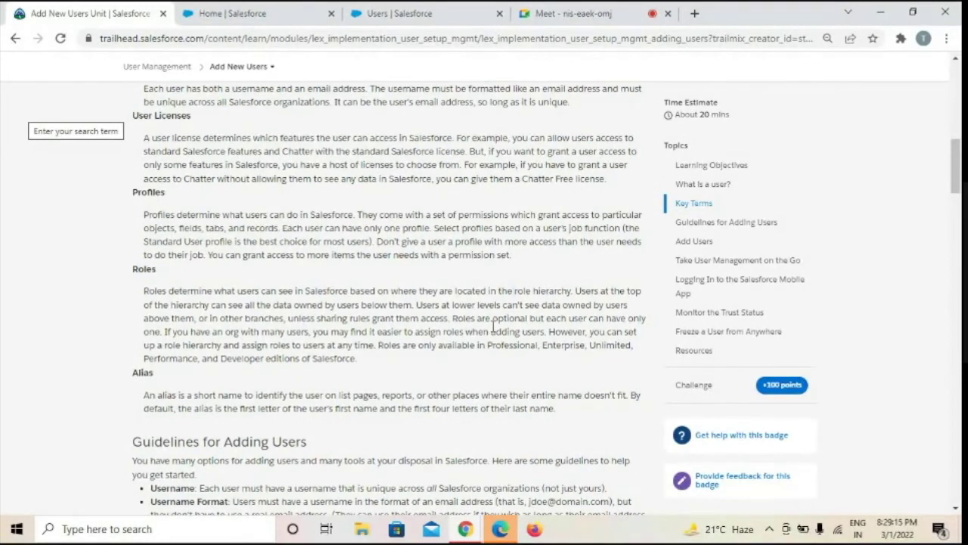
From Setup's All Users list, open Add Multiple Users and view its license counts and role hierarchy
{"action": "left_click", "coordinate": [398, 14]}
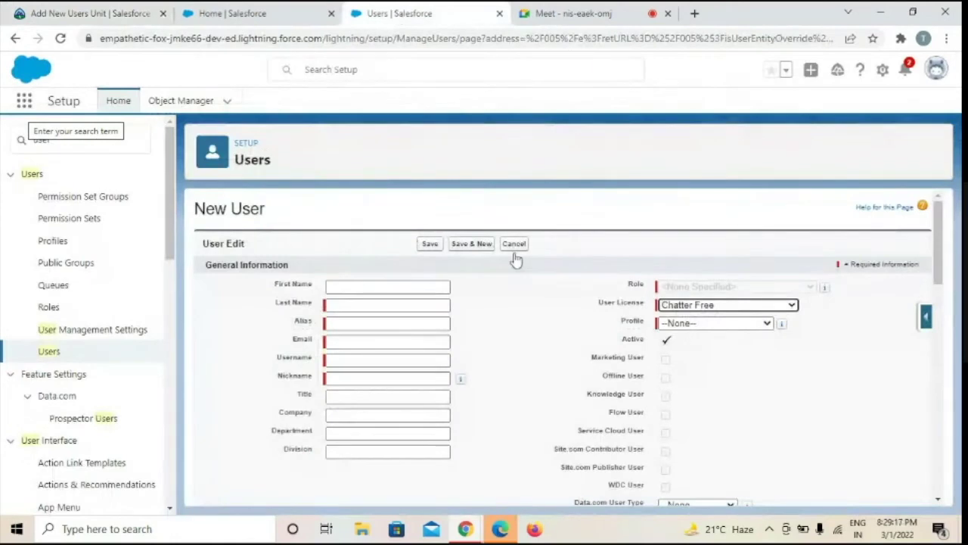
{"action": "left_click", "coordinate": [53, 354]}
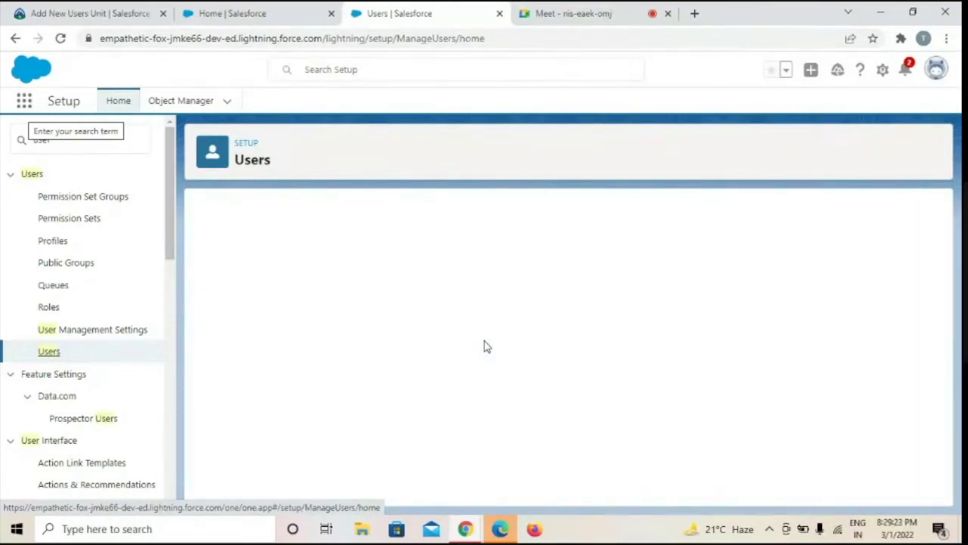
{"action": "left_click", "coordinate": [580, 317]}
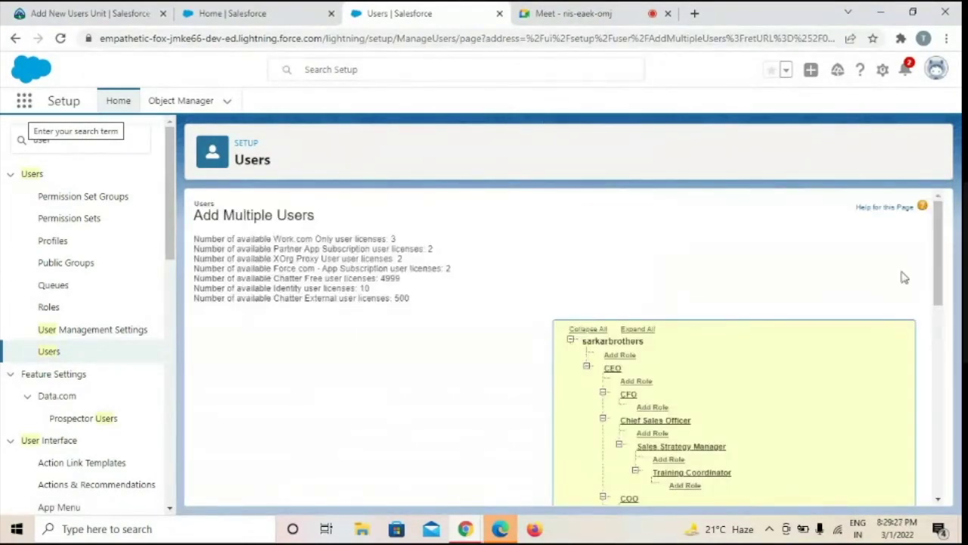
{"action": "scroll", "coordinate": [936, 256], "scroll_direction": "down", "scroll_amount": 2}
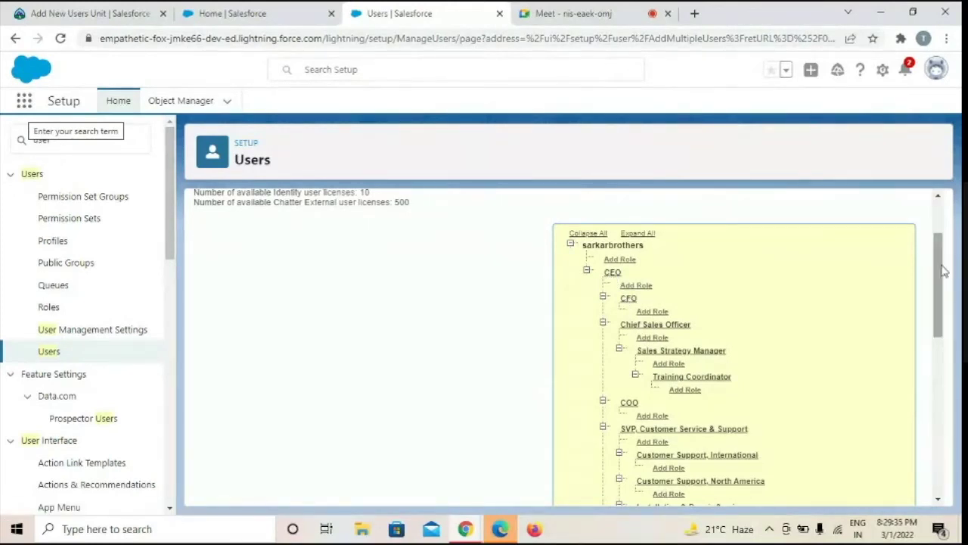
{"action": "left_click_drag", "start_coordinate": [943, 271], "coordinate": [847, 266]}
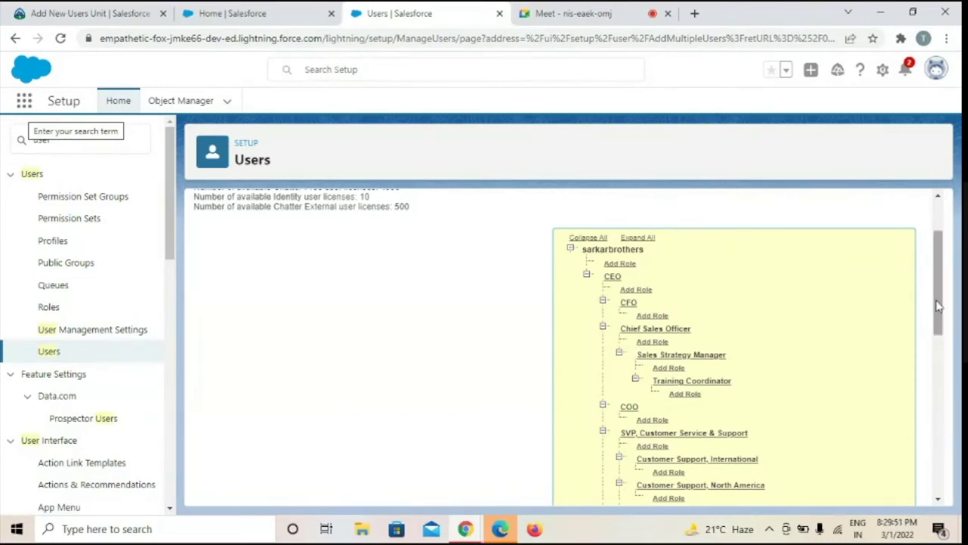
{"action": "left_click_drag", "start_coordinate": [948, 308], "coordinate": [952, 357]}
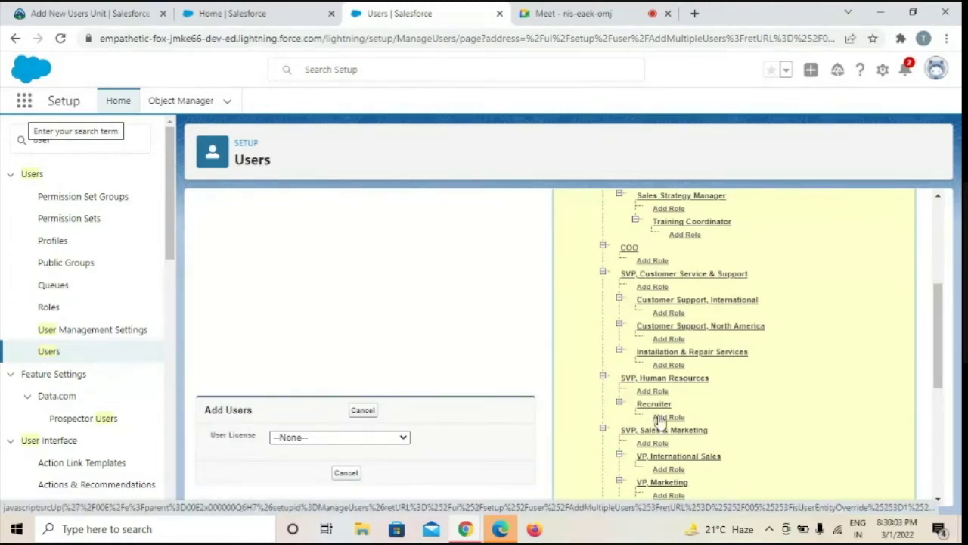
Check the Trailhead and Home tabs, then go back to Setup's All Users list
{"action": "left_click", "coordinate": [67, 23]}
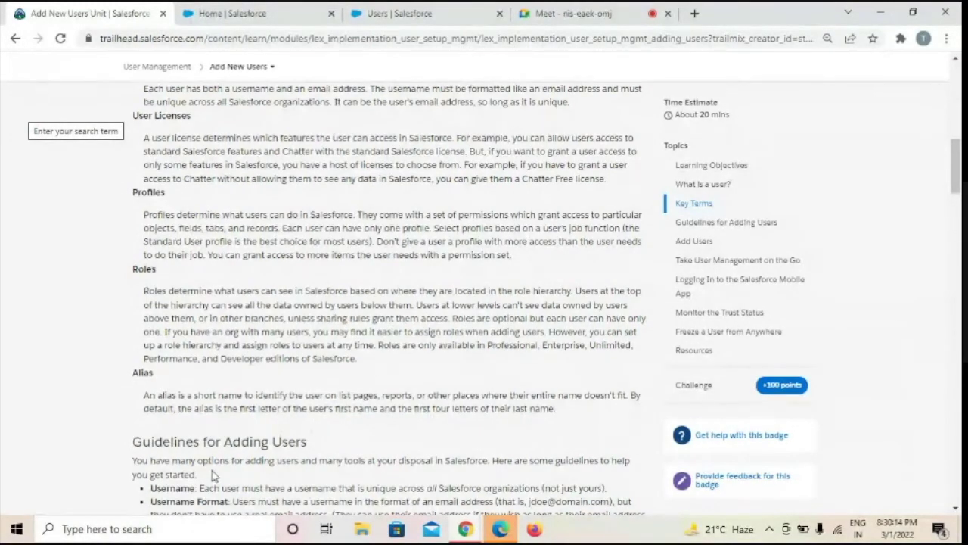
{"action": "left_click", "coordinate": [265, 9]}
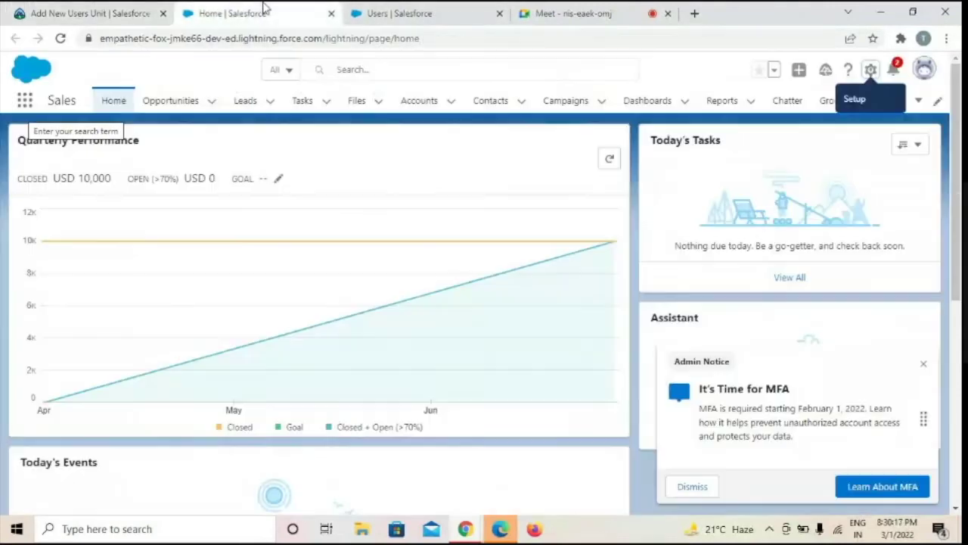
{"action": "left_click", "coordinate": [437, 13]}
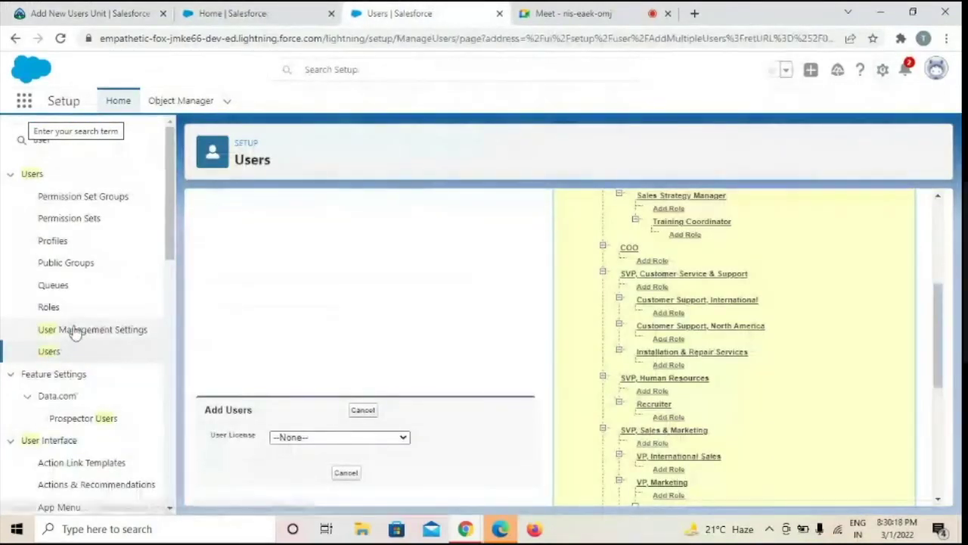
{"action": "left_click", "coordinate": [53, 351]}
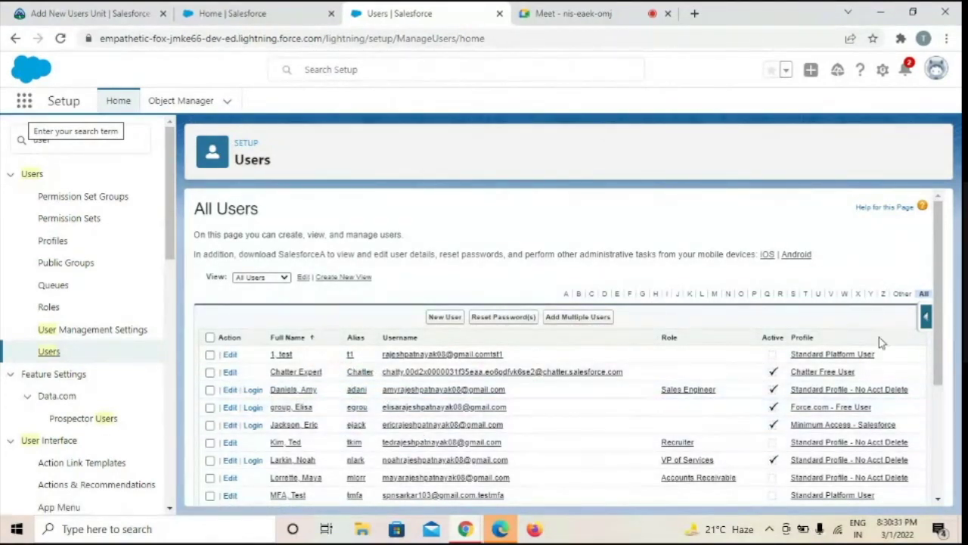
Open the System Administrator user's edit form at First Name, then return to the Trailhead unit
{"action": "left_click_drag", "start_coordinate": [944, 344], "coordinate": [950, 391]}
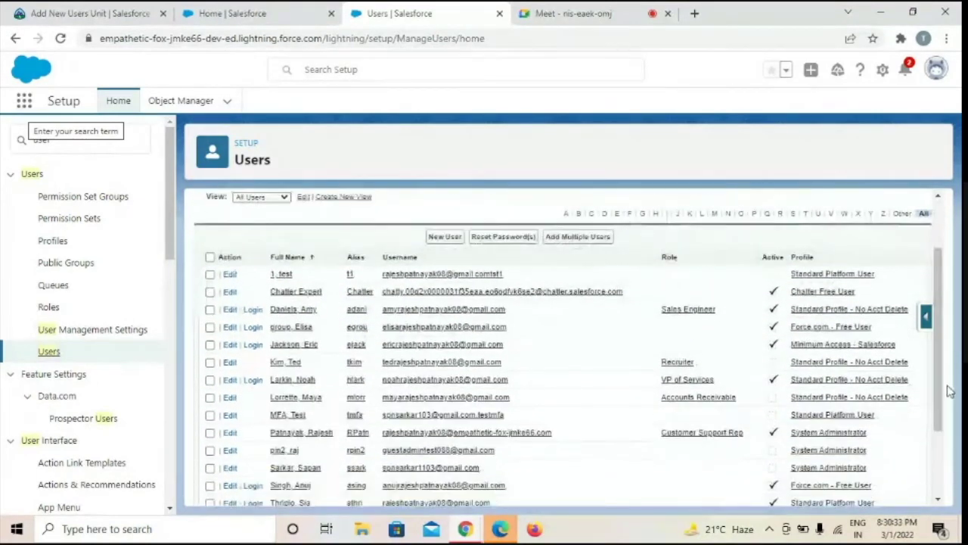
{"action": "left_click", "coordinate": [231, 435]}
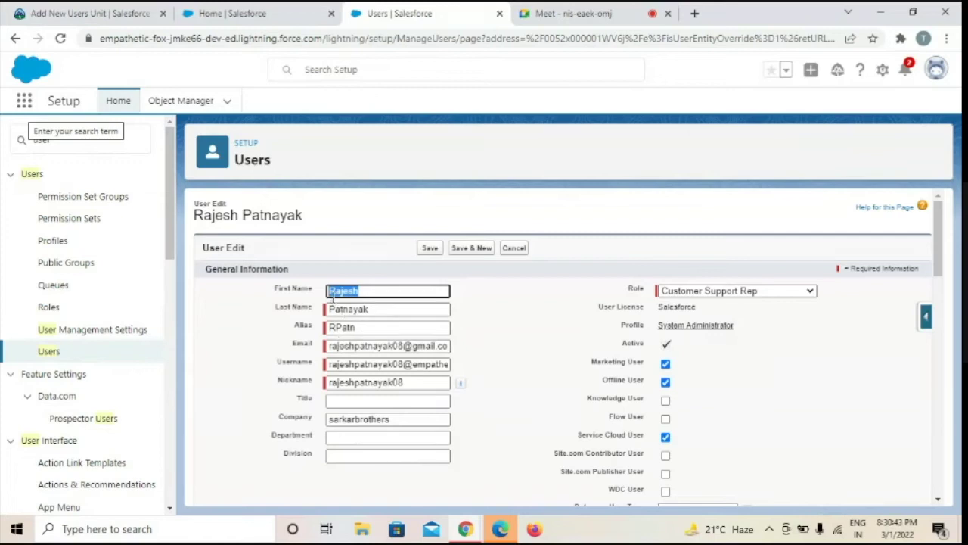
{"action": "left_click", "coordinate": [333, 293]}
{"action": "left_click", "coordinate": [265, 310]}
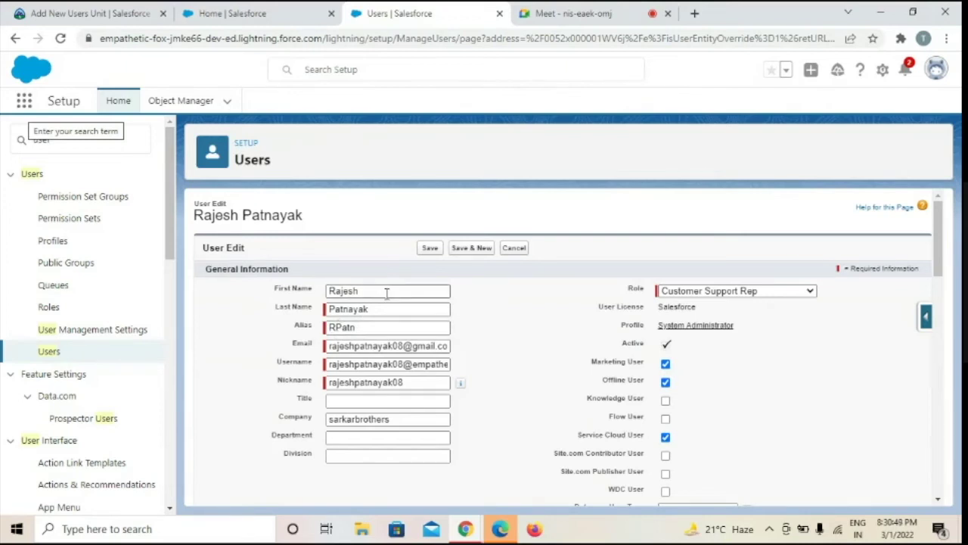
{"action": "left_click", "coordinate": [104, 7]}
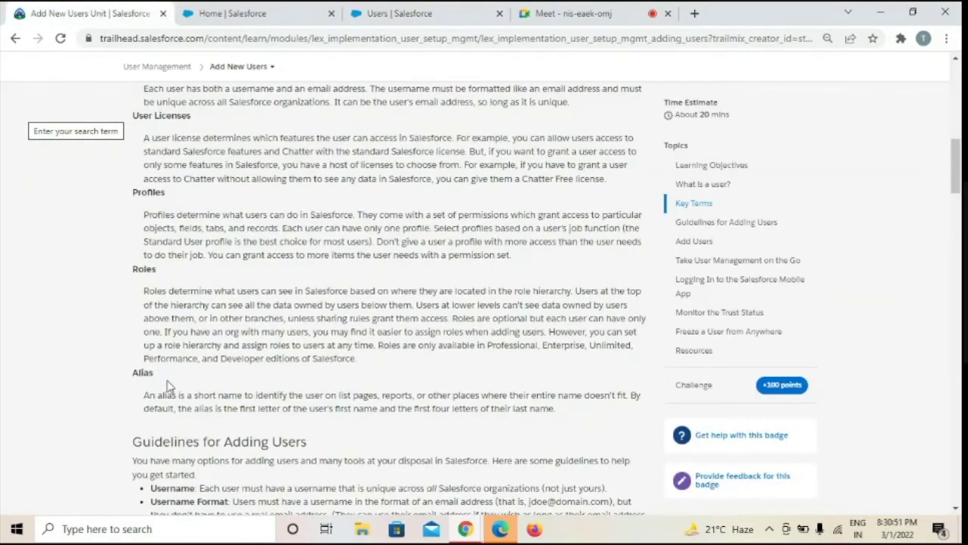
{"action": "scroll", "coordinate": [168, 386], "scroll_direction": "down", "scroll_amount": 4}
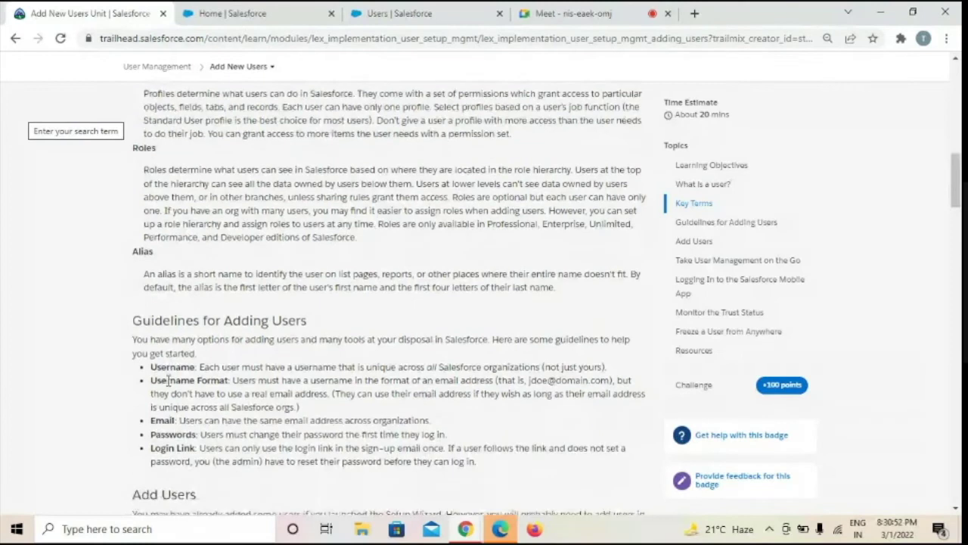
{"action": "scroll", "coordinate": [168, 380], "scroll_direction": "down", "scroll_amount": 1}
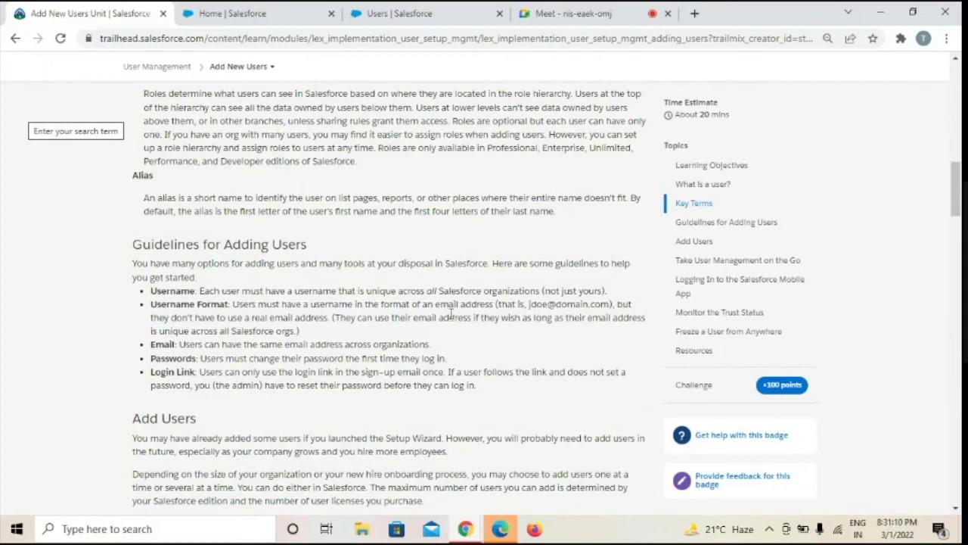
{"action": "left_click_drag", "start_coordinate": [527, 304], "coordinate": [611, 308]}
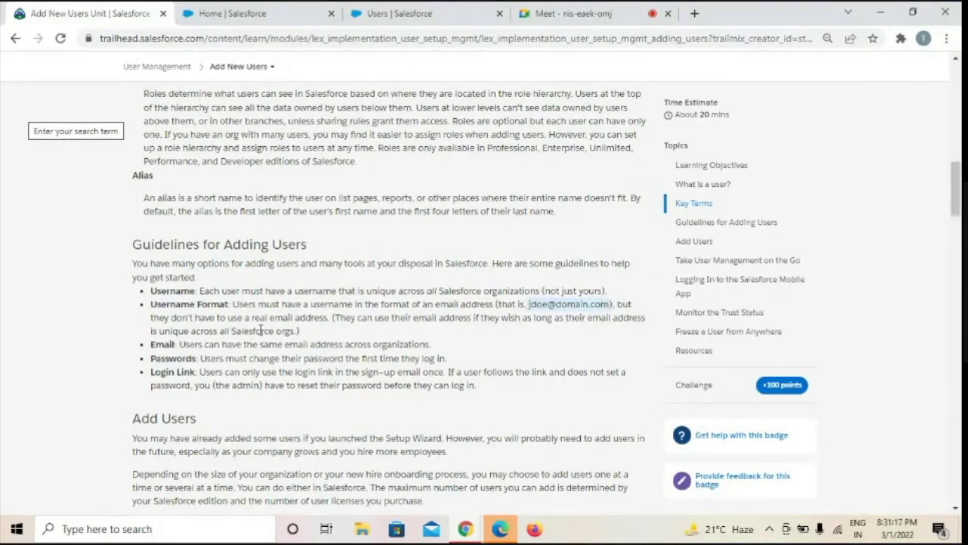
{"action": "left_click", "coordinate": [315, 332]}
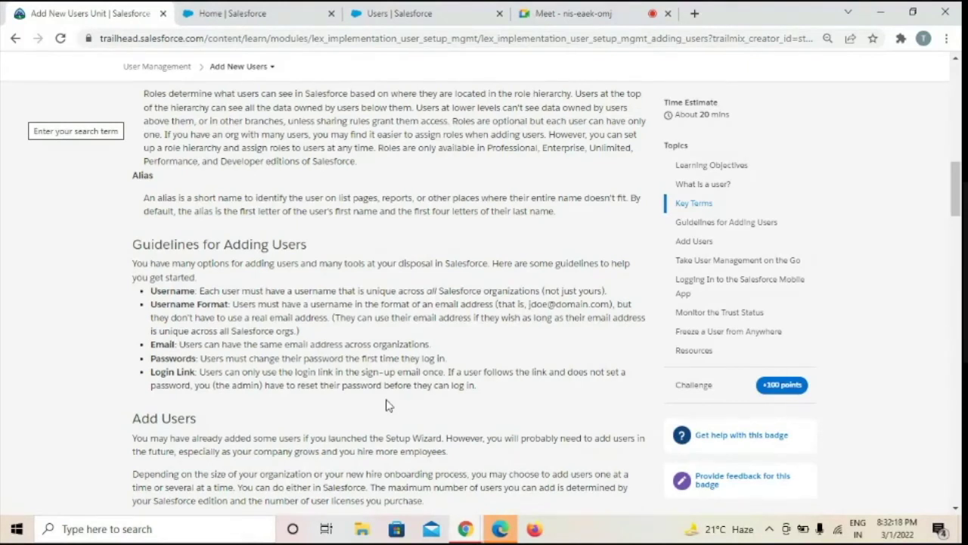
Scroll the Add New Users unit down to the seven-step 'To add users' procedure
{"action": "scroll", "coordinate": [386, 404], "scroll_direction": "down", "scroll_amount": 3}
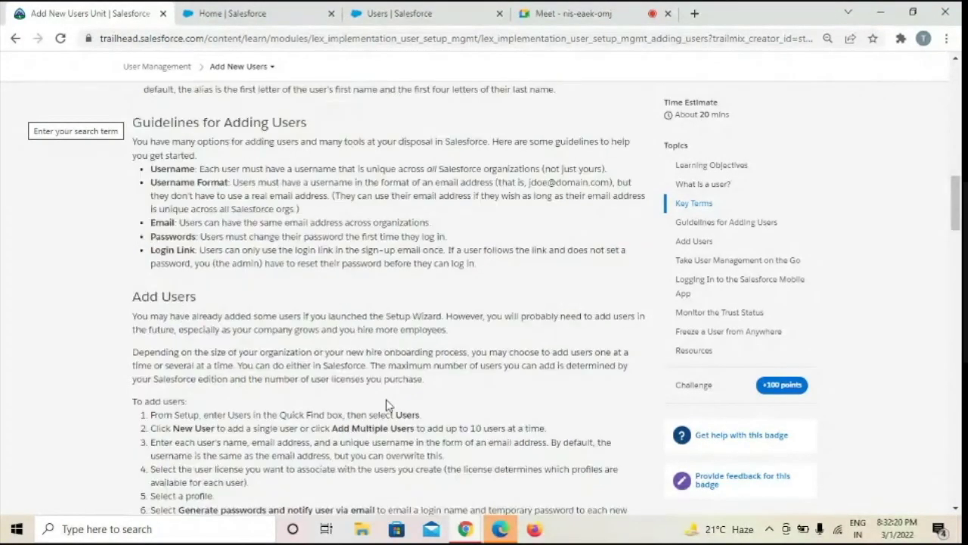
{"action": "scroll", "coordinate": [386, 401], "scroll_direction": "down", "scroll_amount": 1}
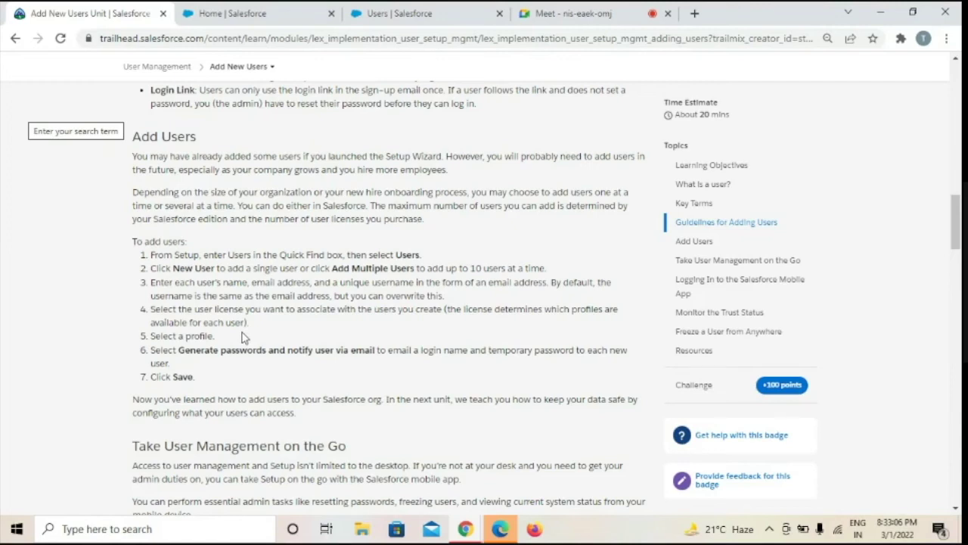
{"action": "scroll", "coordinate": [242, 337], "scroll_direction": "down", "scroll_amount": 1}
{"action": "scroll", "coordinate": [242, 336], "scroll_direction": "down", "scroll_amount": 1}
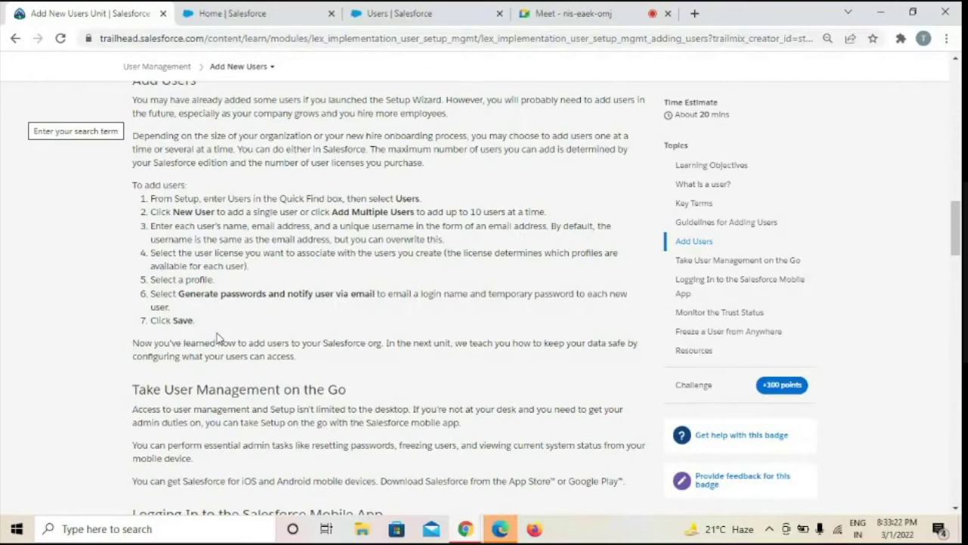
Scroll past Take User Management on the Go to Logging In to the Salesforce Mobile App
{"action": "scroll", "coordinate": [217, 337], "scroll_direction": "down", "scroll_amount": 1}
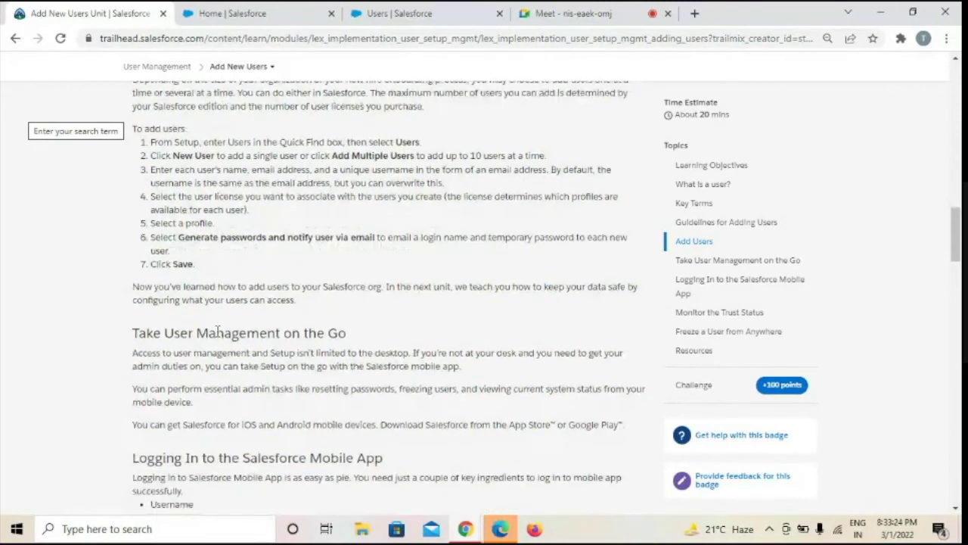
{"action": "scroll", "coordinate": [217, 331], "scroll_direction": "down", "scroll_amount": 1}
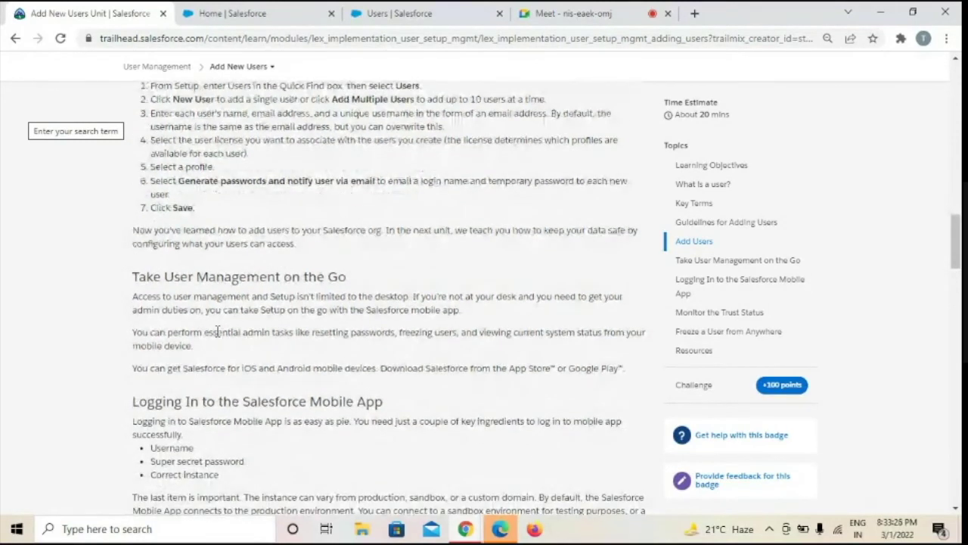
{"action": "scroll", "coordinate": [217, 331], "scroll_direction": "down", "scroll_amount": 2}
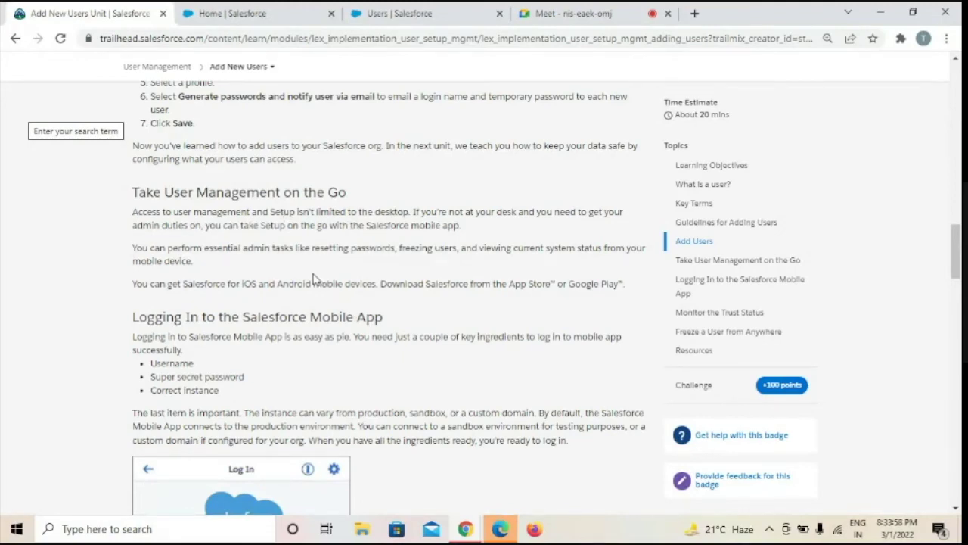
{"action": "scroll", "coordinate": [315, 279], "scroll_direction": "down", "scroll_amount": 3}
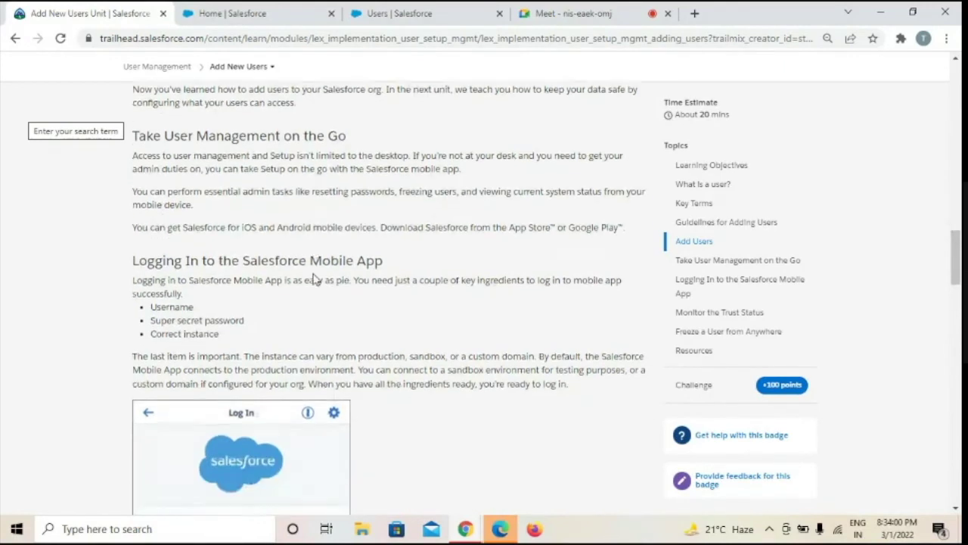
{"action": "scroll", "coordinate": [315, 279], "scroll_direction": "down", "scroll_amount": 2}
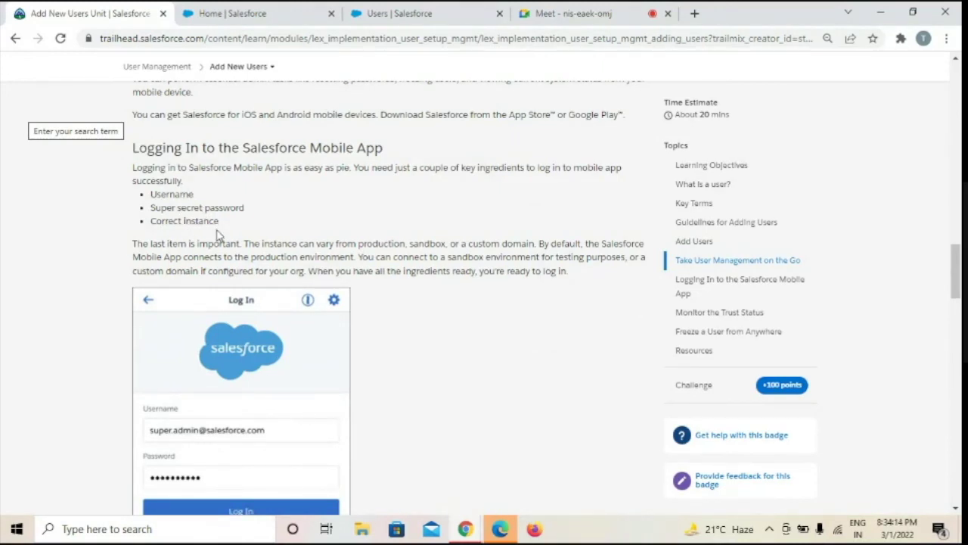
Scroll through the mobile login steps to Monitor the Trust Status and its NA34 Overview screenshot
{"action": "scroll", "coordinate": [217, 236], "scroll_direction": "down", "scroll_amount": 1}
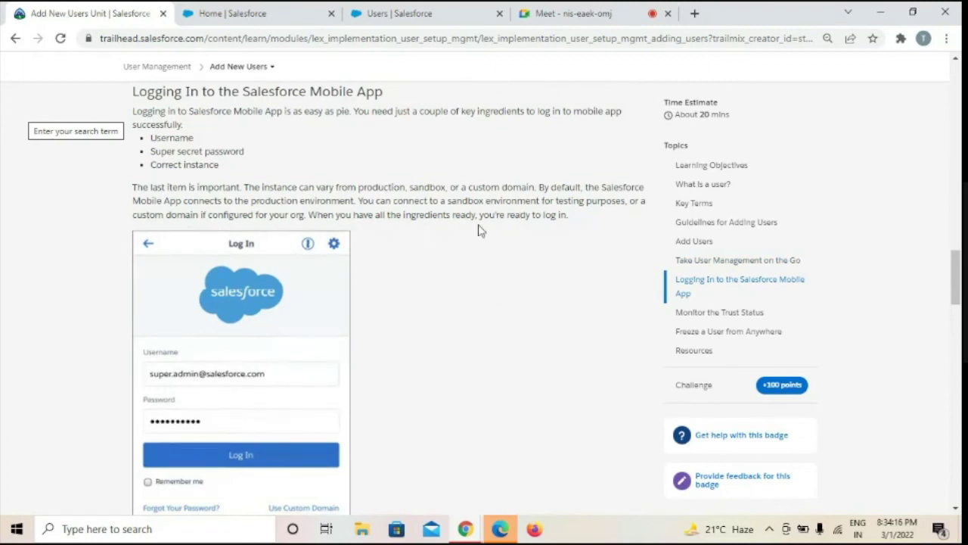
{"action": "scroll", "coordinate": [479, 230], "scroll_direction": "down", "scroll_amount": 3}
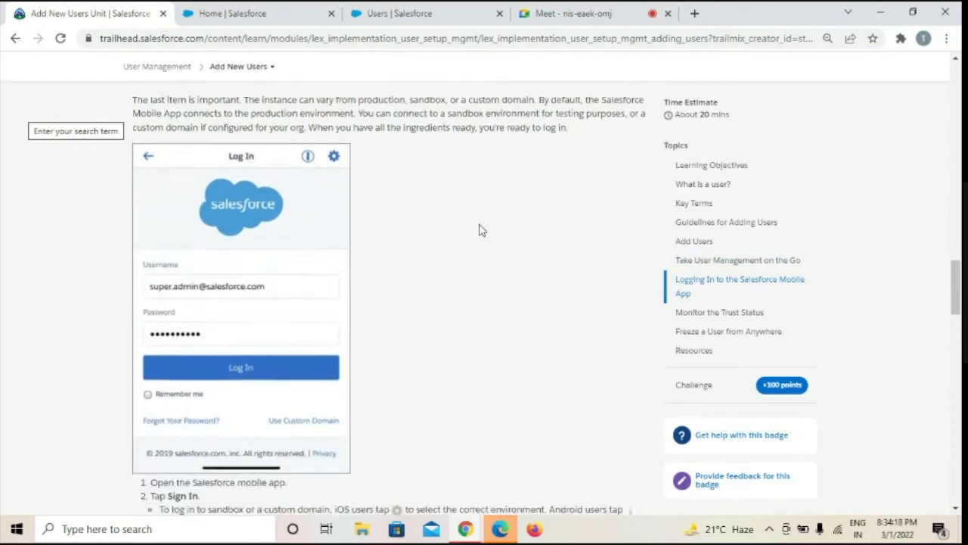
{"action": "scroll", "coordinate": [479, 230], "scroll_direction": "down", "scroll_amount": 3}
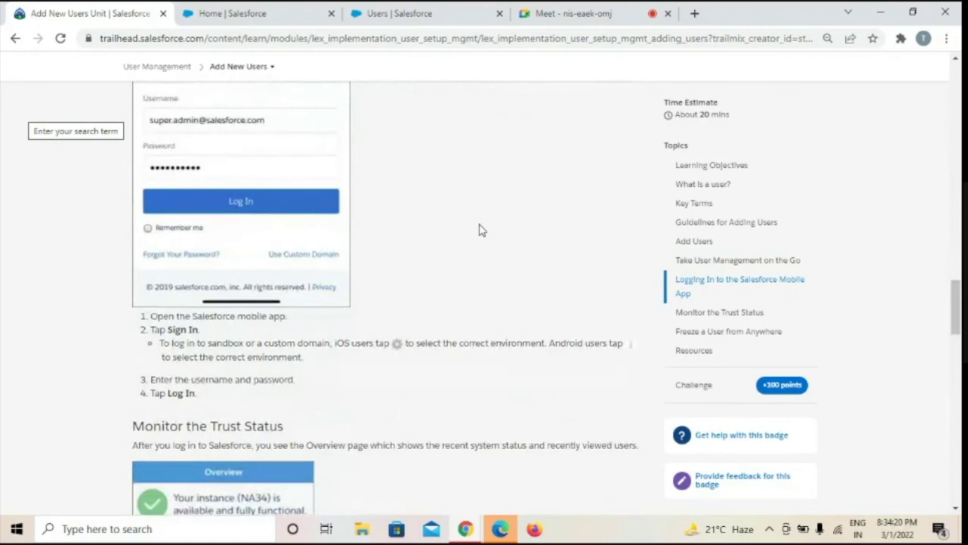
{"action": "scroll", "coordinate": [479, 230], "scroll_direction": "down", "scroll_amount": 5}
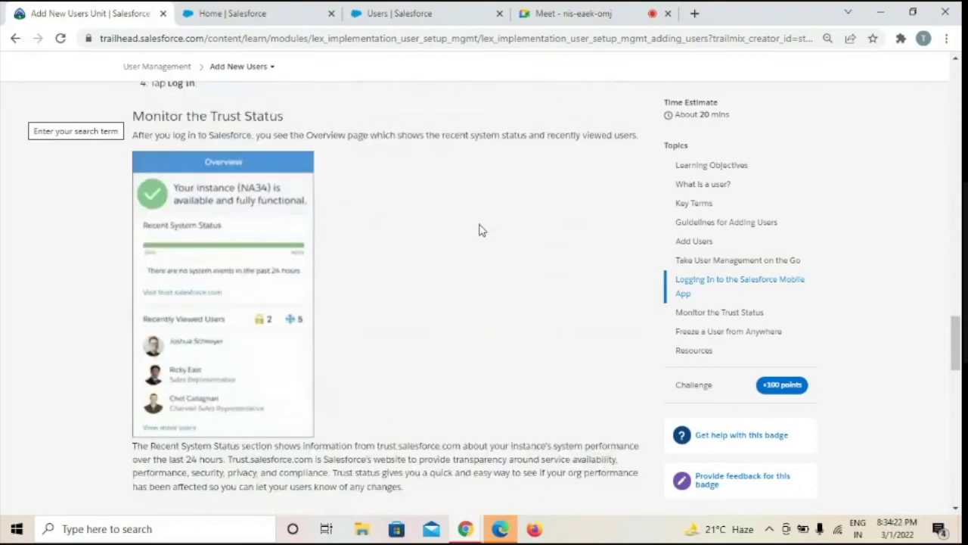
{"action": "scroll", "coordinate": [479, 230], "scroll_direction": "up", "scroll_amount": 3}
{"action": "scroll", "coordinate": [479, 230], "scroll_direction": "up", "scroll_amount": 1}
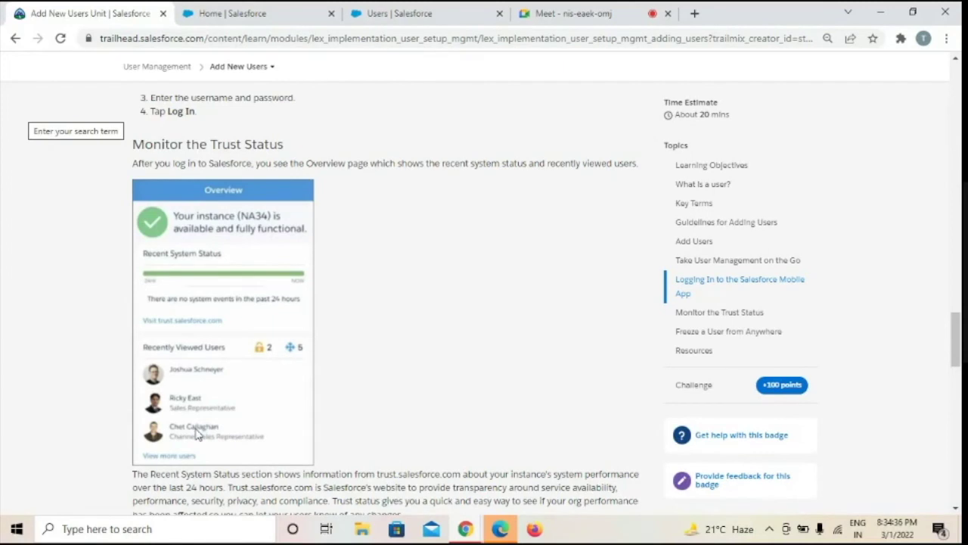
{"action": "scroll", "coordinate": [196, 433], "scroll_direction": "down", "scroll_amount": 1}
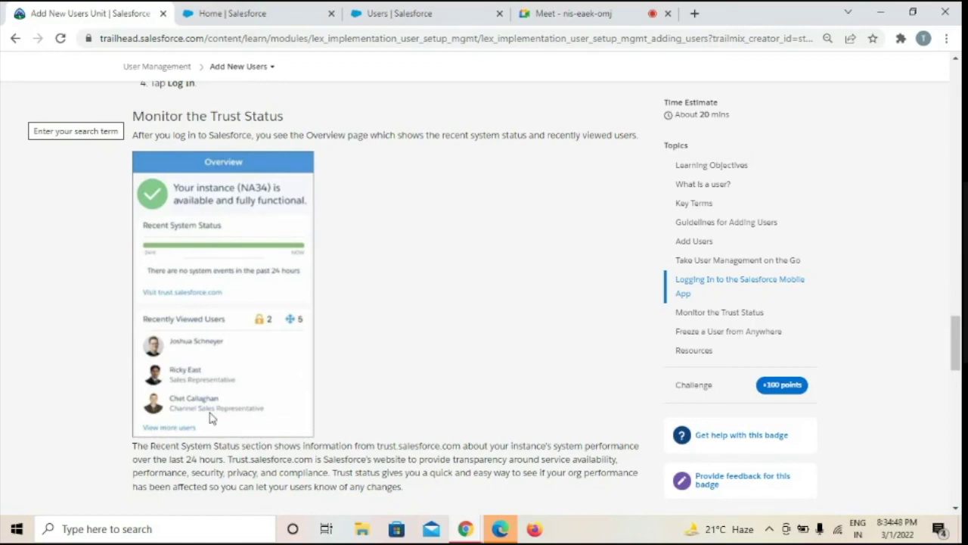
{"action": "scroll", "coordinate": [210, 418], "scroll_direction": "down", "scroll_amount": 1}
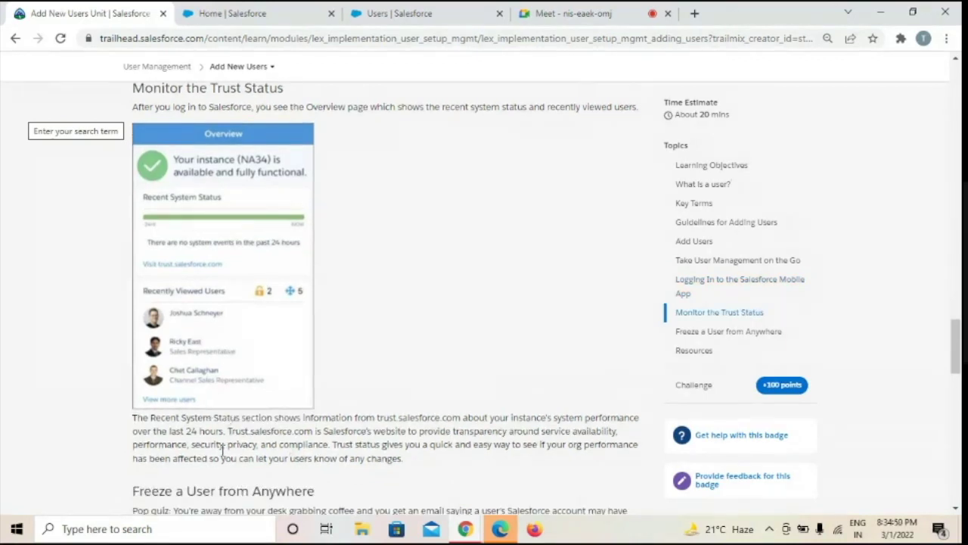
Scroll past Freeze a User from Anywhere to the Resources links and Quiz Complete +100 banner
{"action": "scroll", "coordinate": [221, 438], "scroll_direction": "down", "scroll_amount": 3}
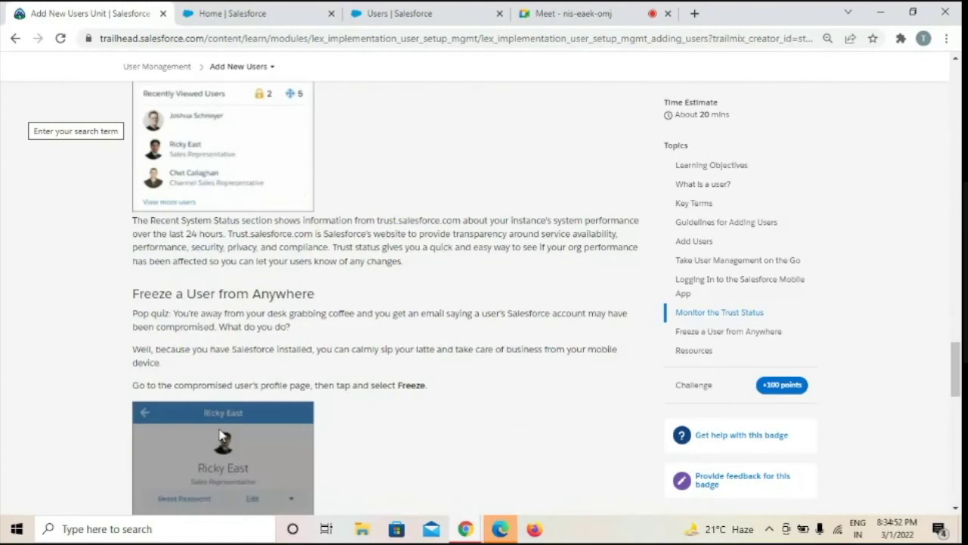
{"action": "scroll", "coordinate": [220, 434], "scroll_direction": "down", "scroll_amount": 1}
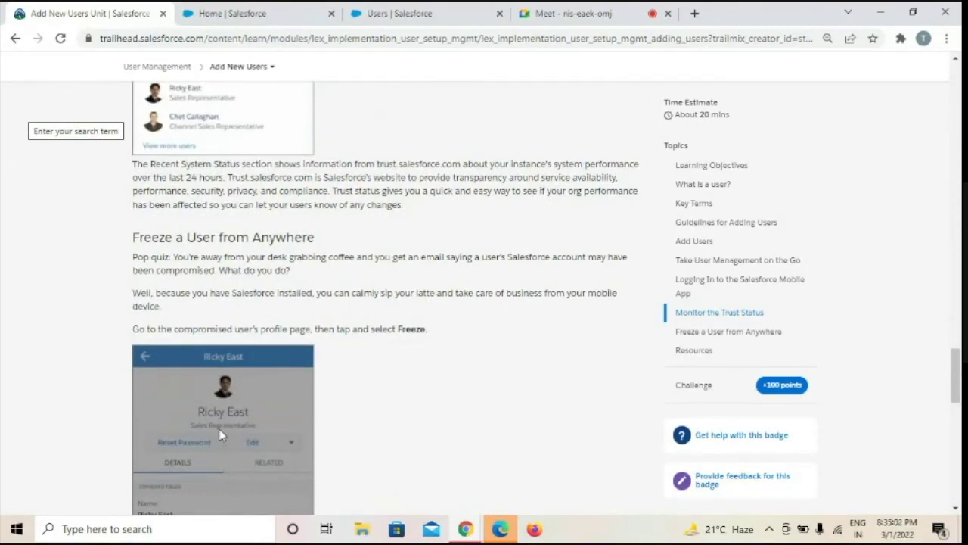
{"action": "scroll", "coordinate": [219, 428], "scroll_direction": "down", "scroll_amount": 1}
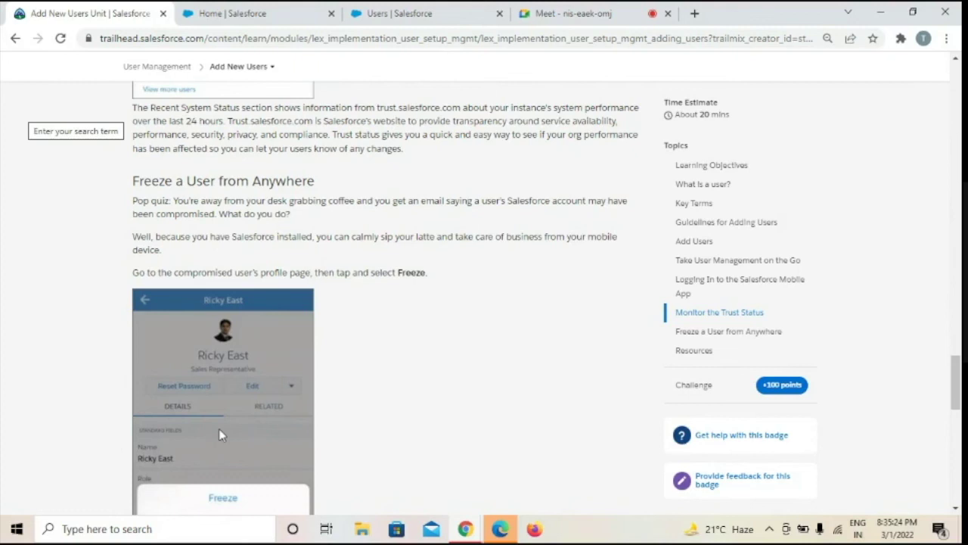
{"action": "scroll", "coordinate": [218, 429], "scroll_direction": "down", "scroll_amount": 3}
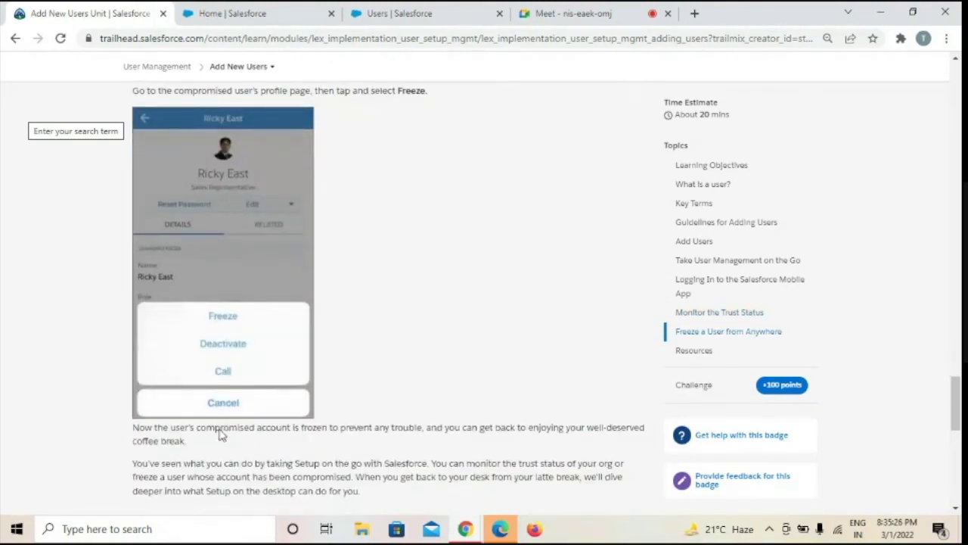
{"action": "scroll", "coordinate": [220, 434], "scroll_direction": "down", "scroll_amount": 2}
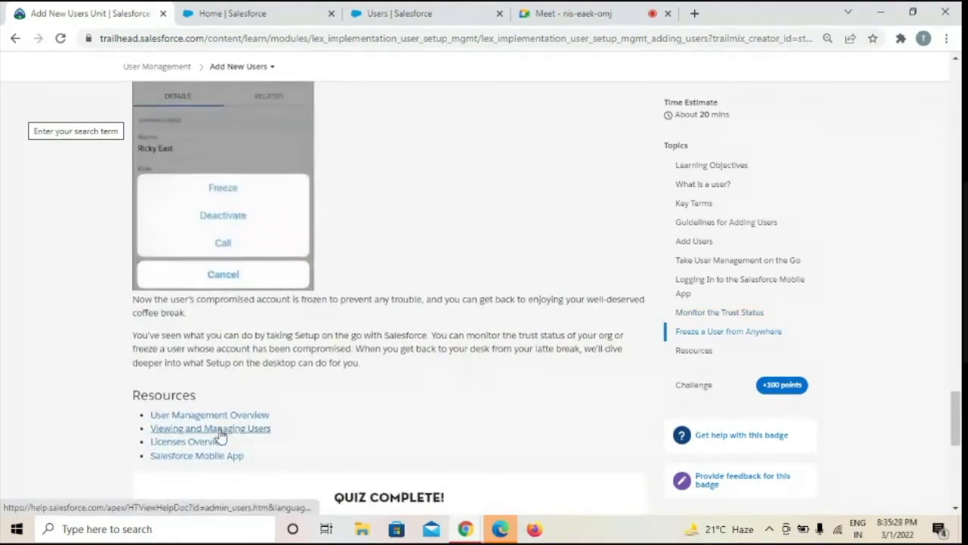
{"action": "scroll", "coordinate": [220, 434], "scroll_direction": "up", "scroll_amount": 1}
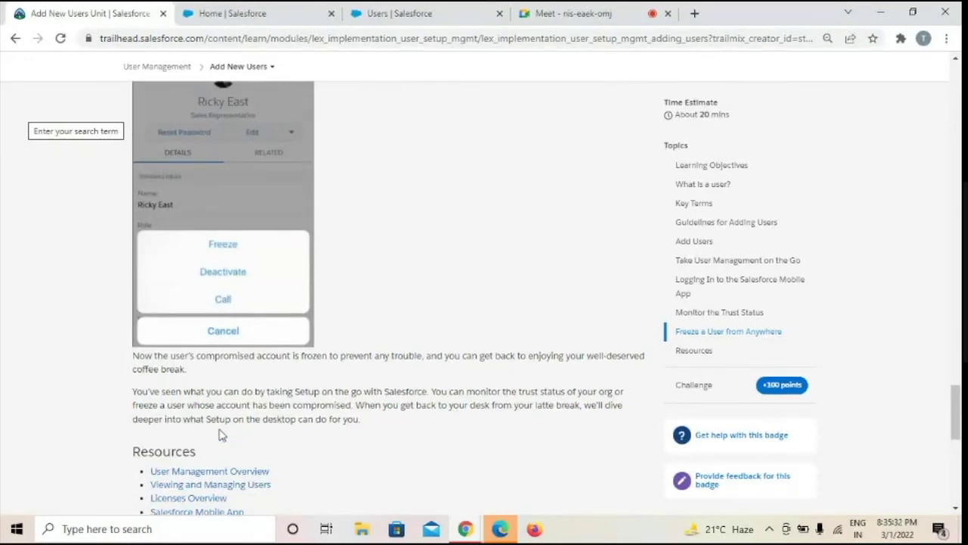
{"action": "scroll", "coordinate": [221, 434], "scroll_direction": "up", "scroll_amount": 1}
{"action": "scroll", "coordinate": [220, 434], "scroll_direction": "down", "scroll_amount": 4}
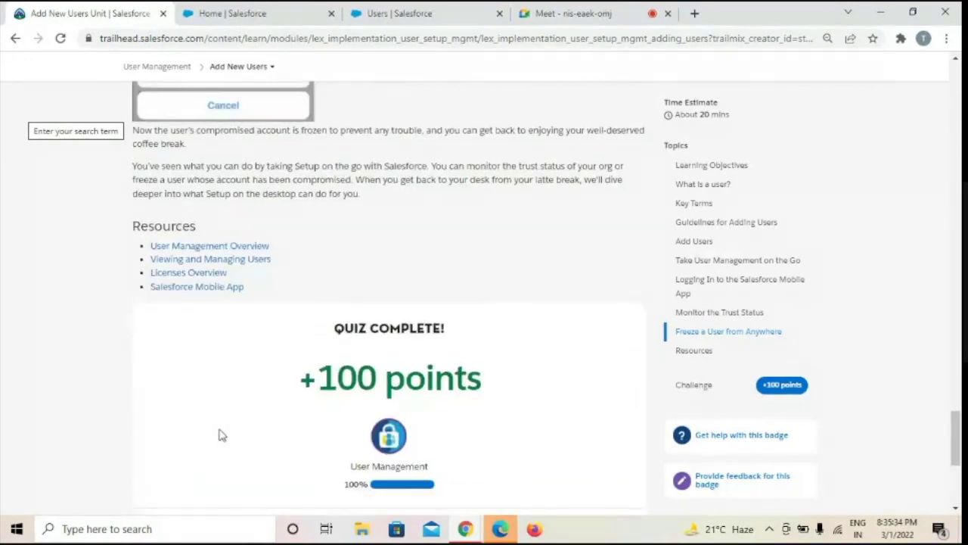
Scroll back up to the Salesforce mobile app login screenshot and its sign-in steps
{"action": "scroll", "coordinate": [221, 435], "scroll_direction": "up", "scroll_amount": 7}
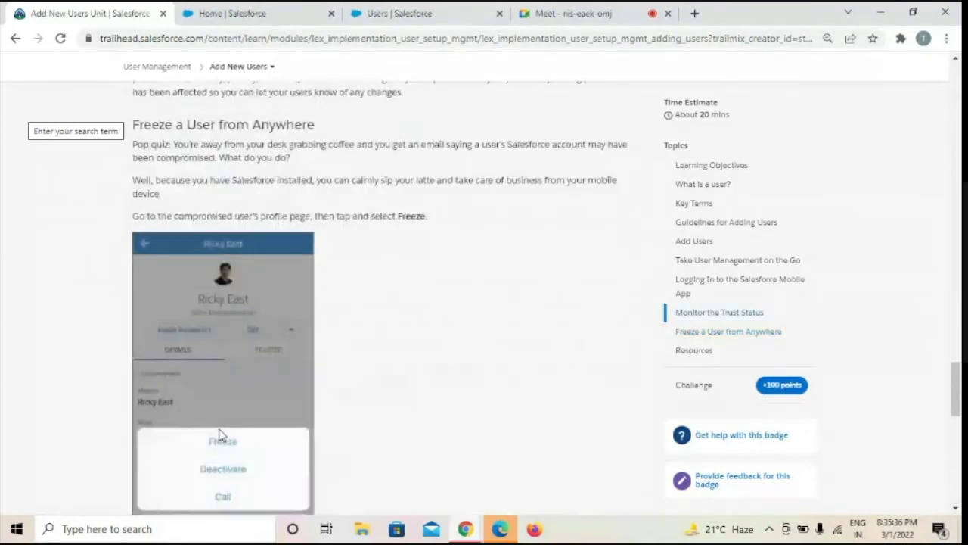
{"action": "scroll", "coordinate": [219, 432], "scroll_direction": "up", "scroll_amount": 5}
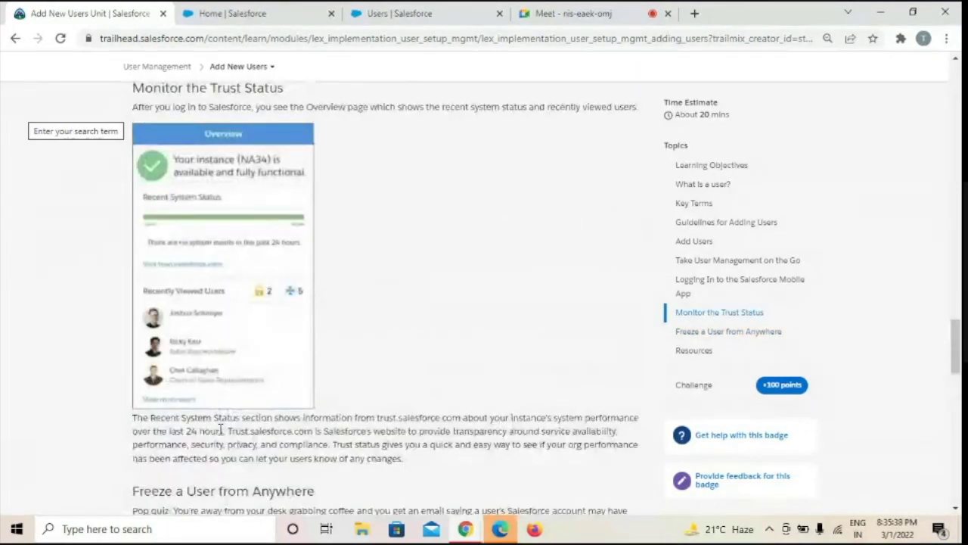
{"action": "scroll", "coordinate": [220, 430], "scroll_direction": "up", "scroll_amount": 6}
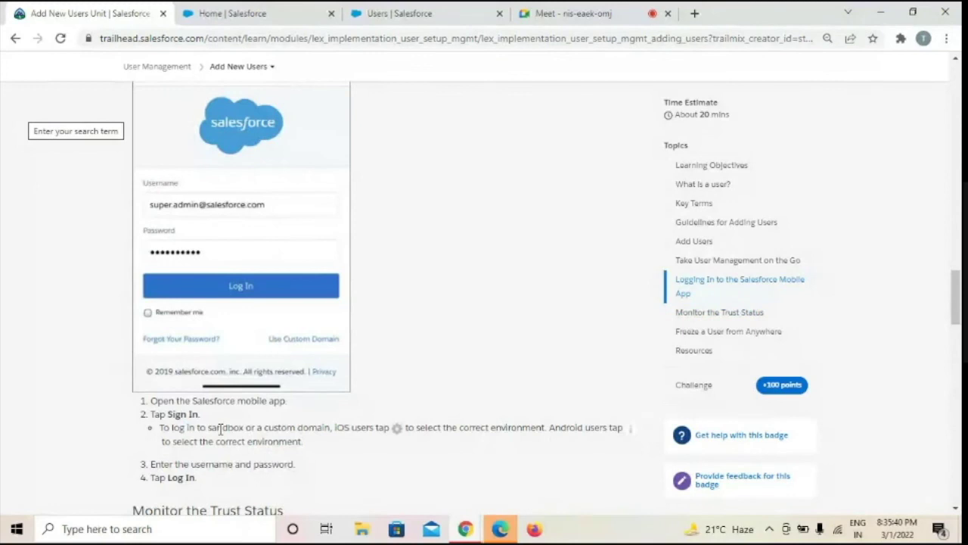